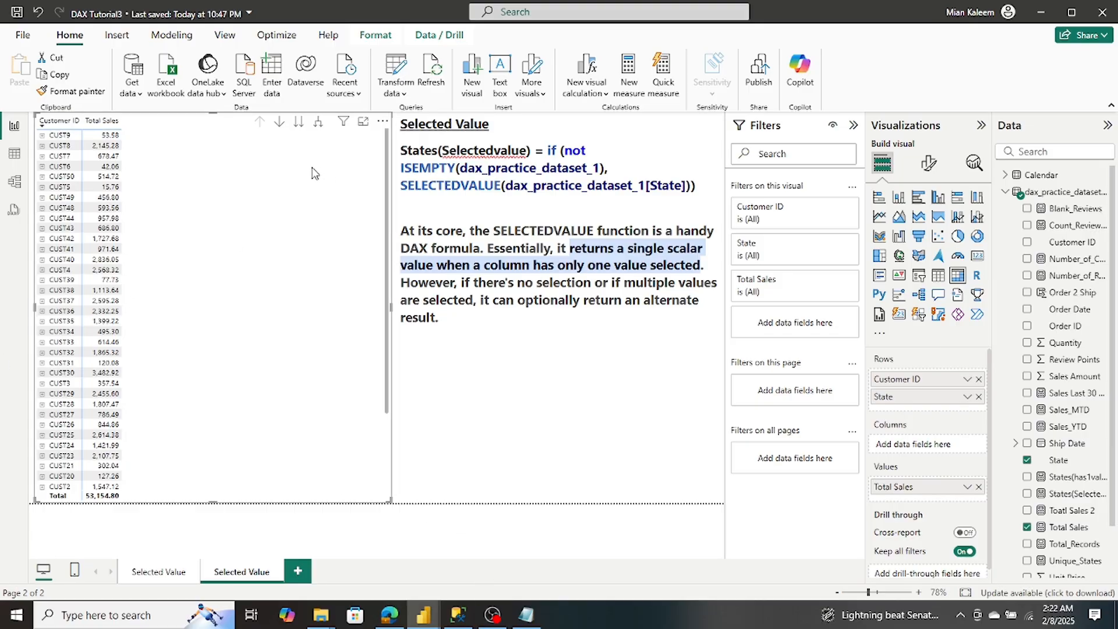
Check the state under CUST9 in the matrix and remove State and Customer ID from its rows.
left_click(41, 136)
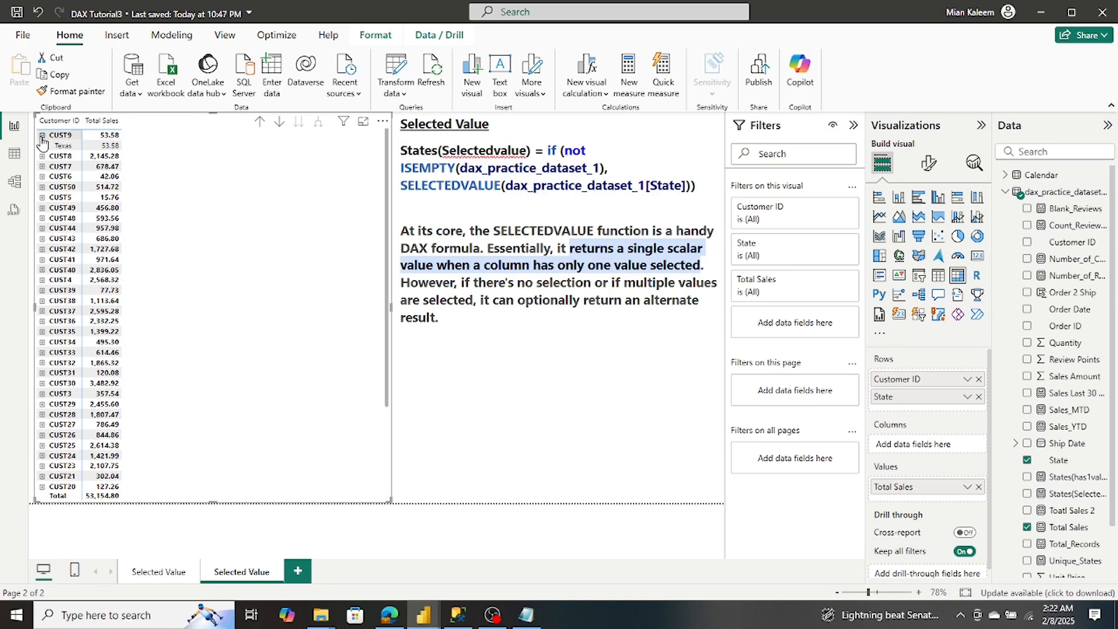
left_click(42, 135)
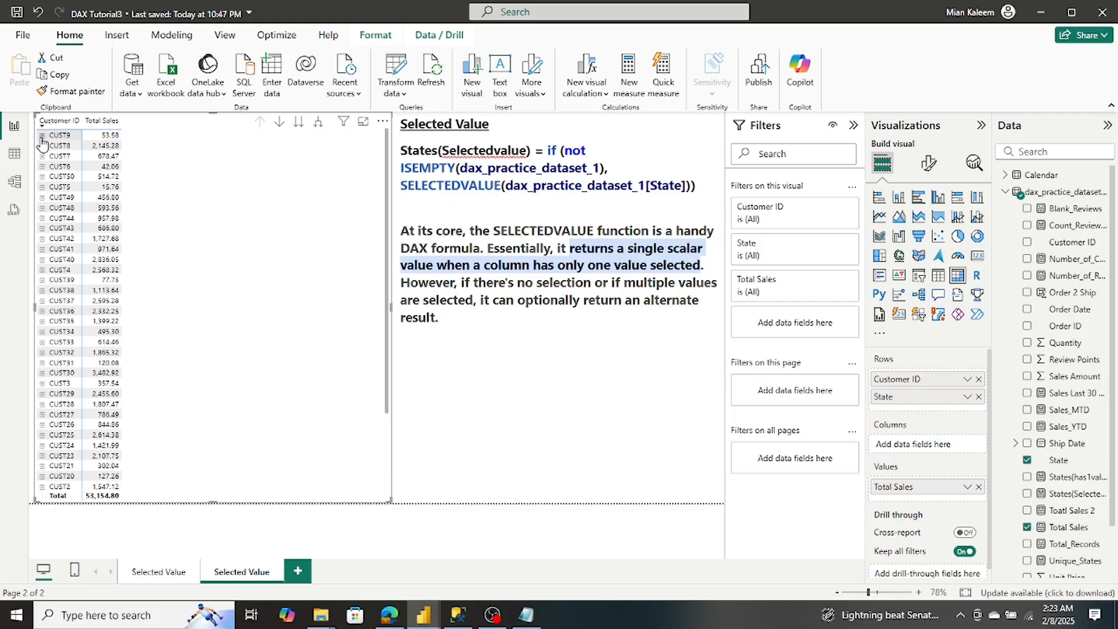
left_click(978, 397)
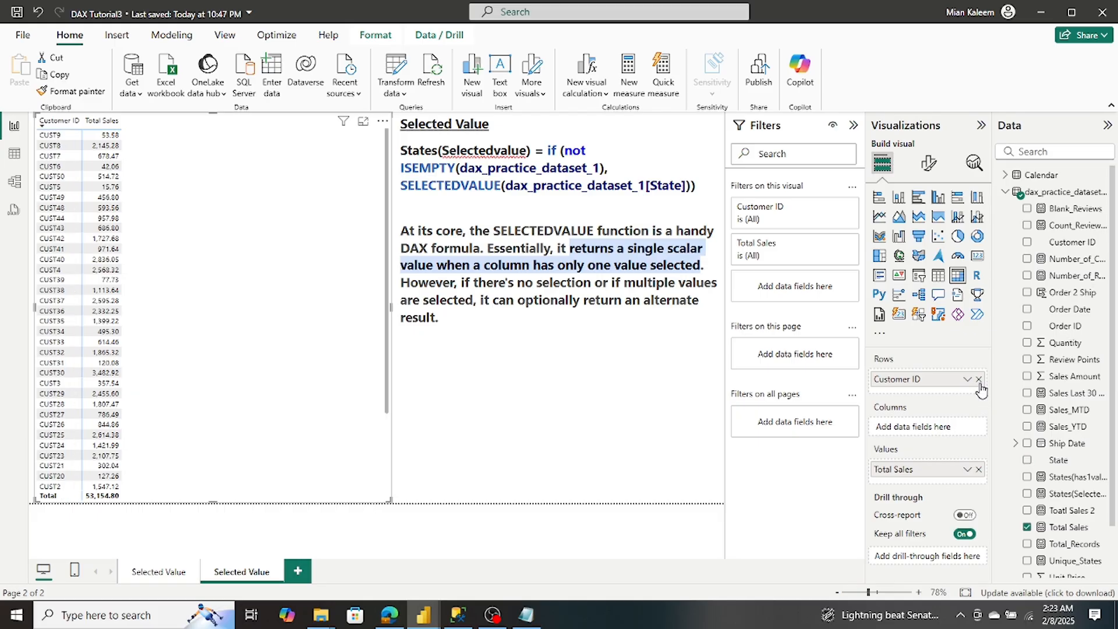
left_click(978, 379)
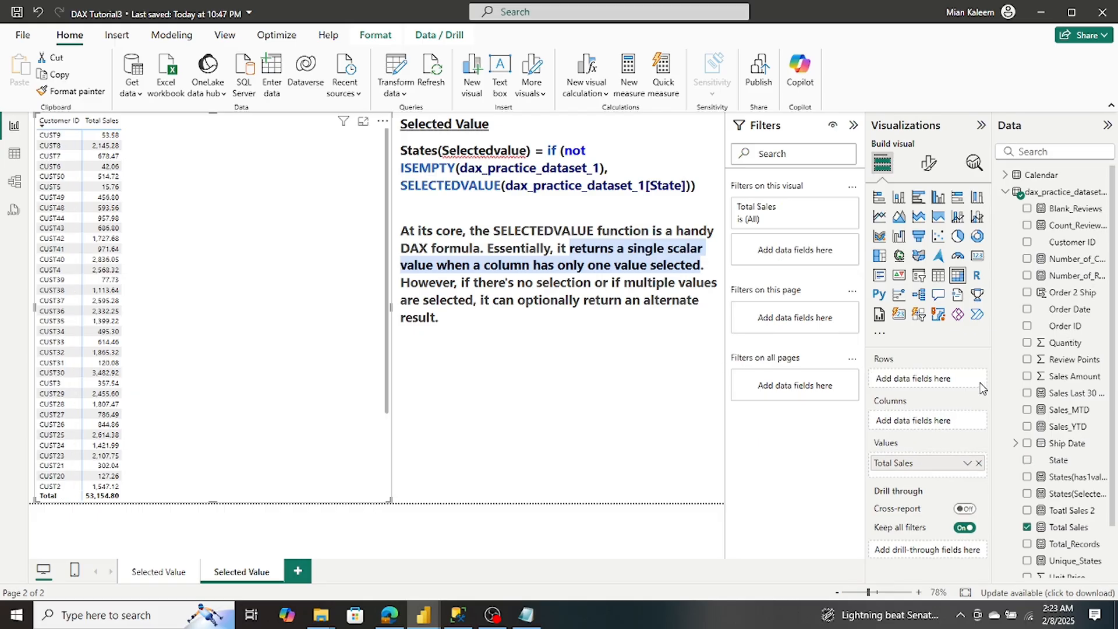
Review the Order ID tables on the first Selected Value page and return to the second page's field list.
left_click(155, 572)
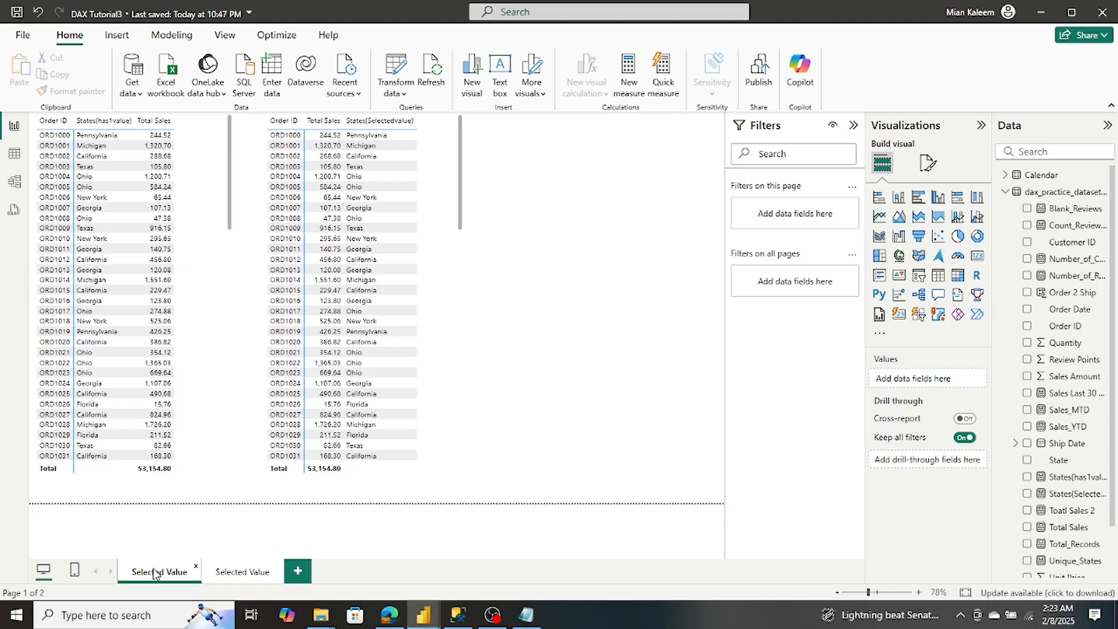
left_click(236, 572)
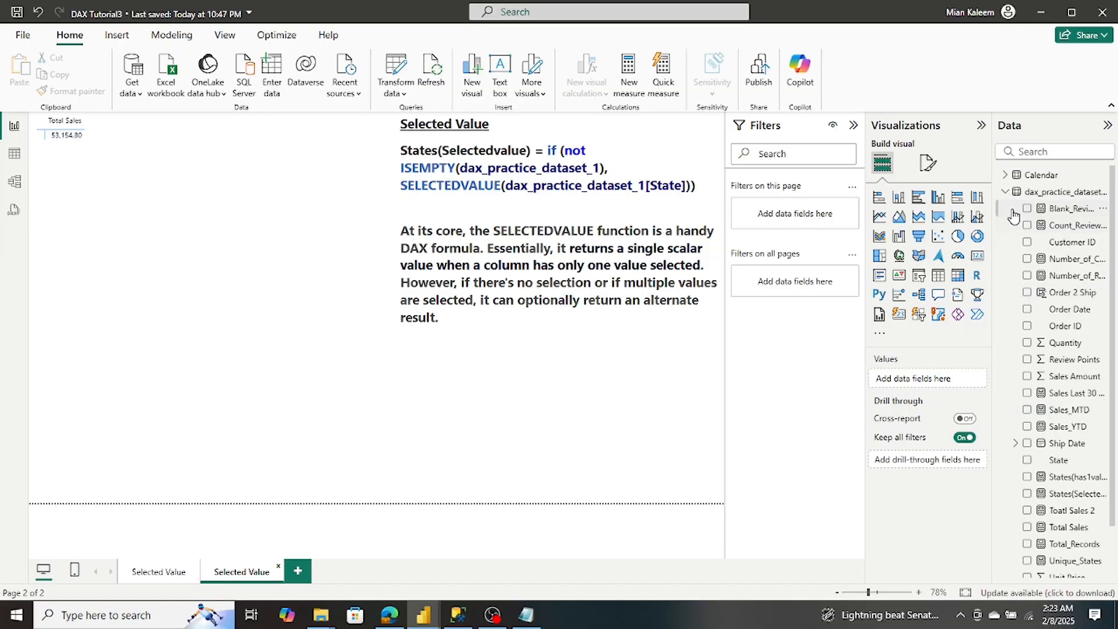
left_click(1005, 192)
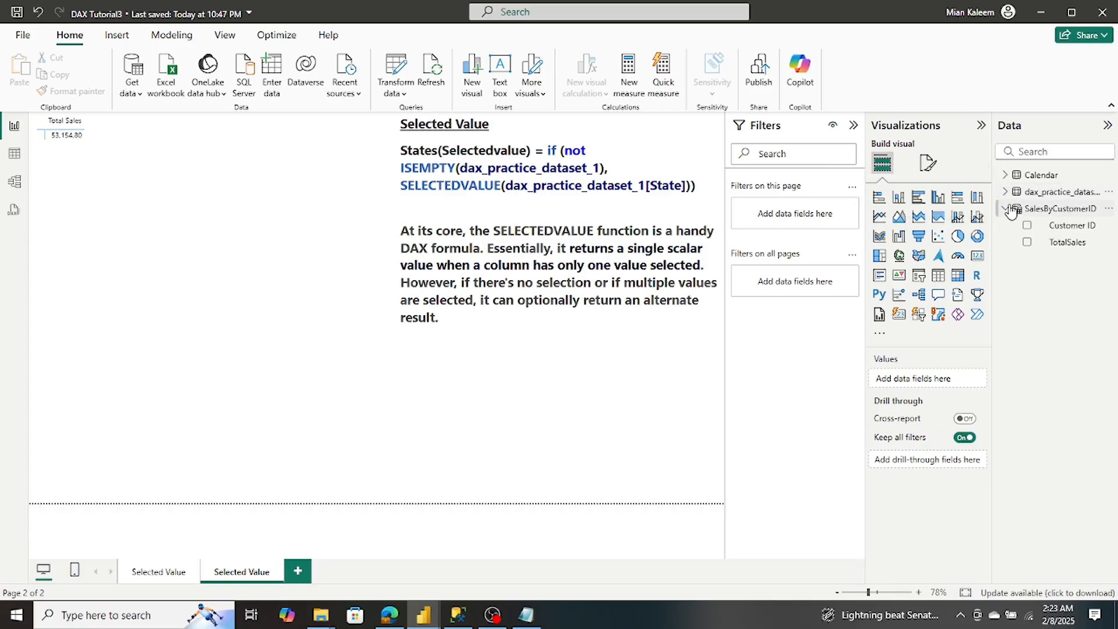
left_click(1005, 192)
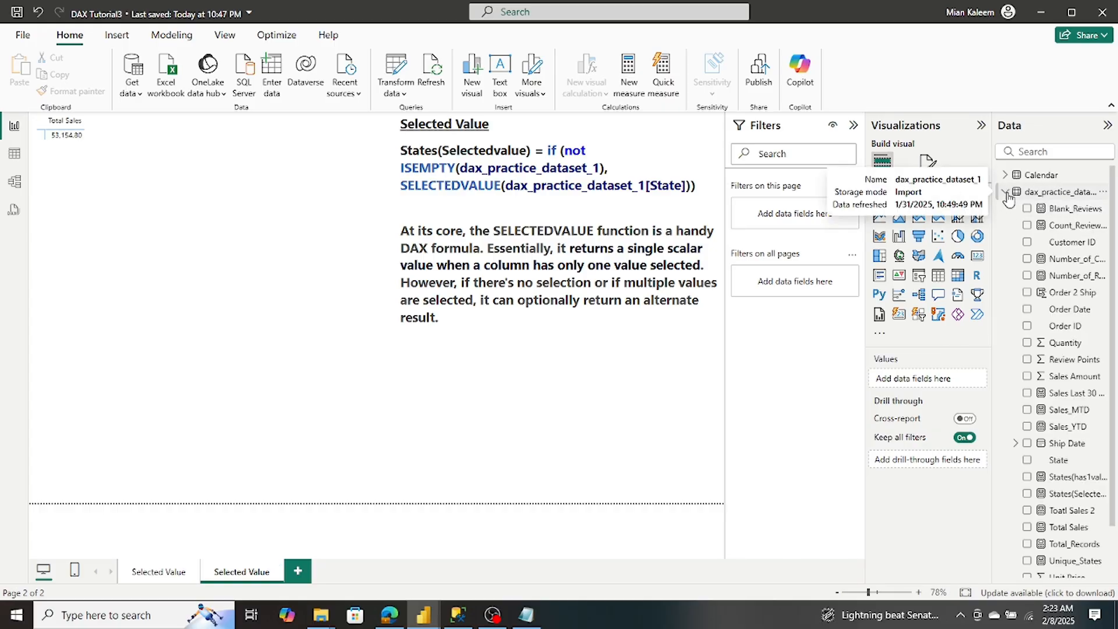
Add Order ID to the rows of the existing Total Sales matrix.
left_click(1027, 327)
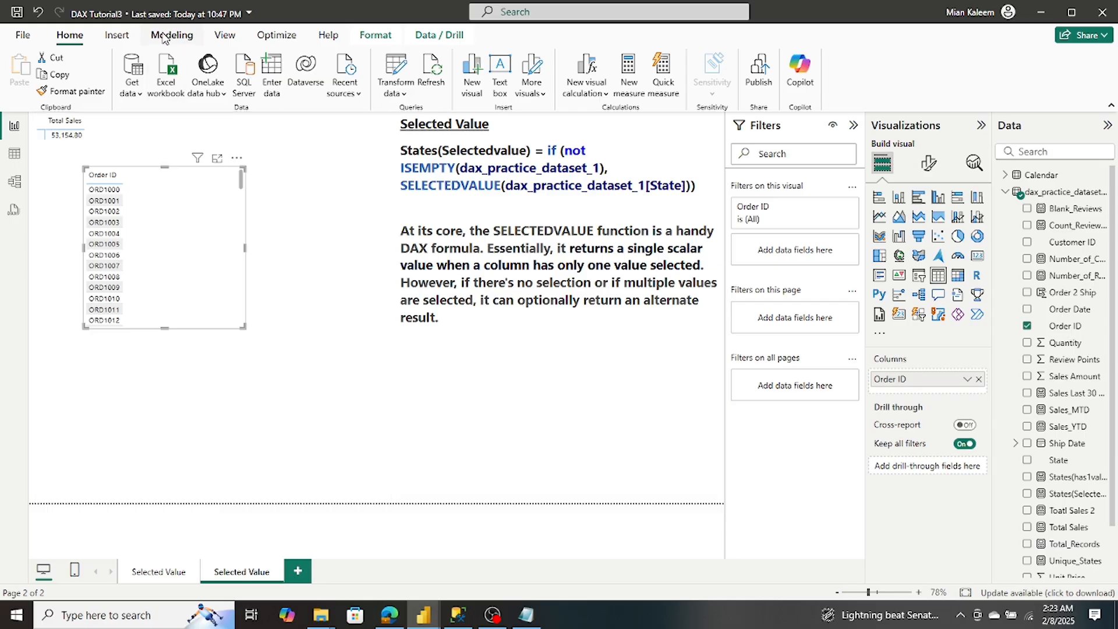
left_click(39, 12)
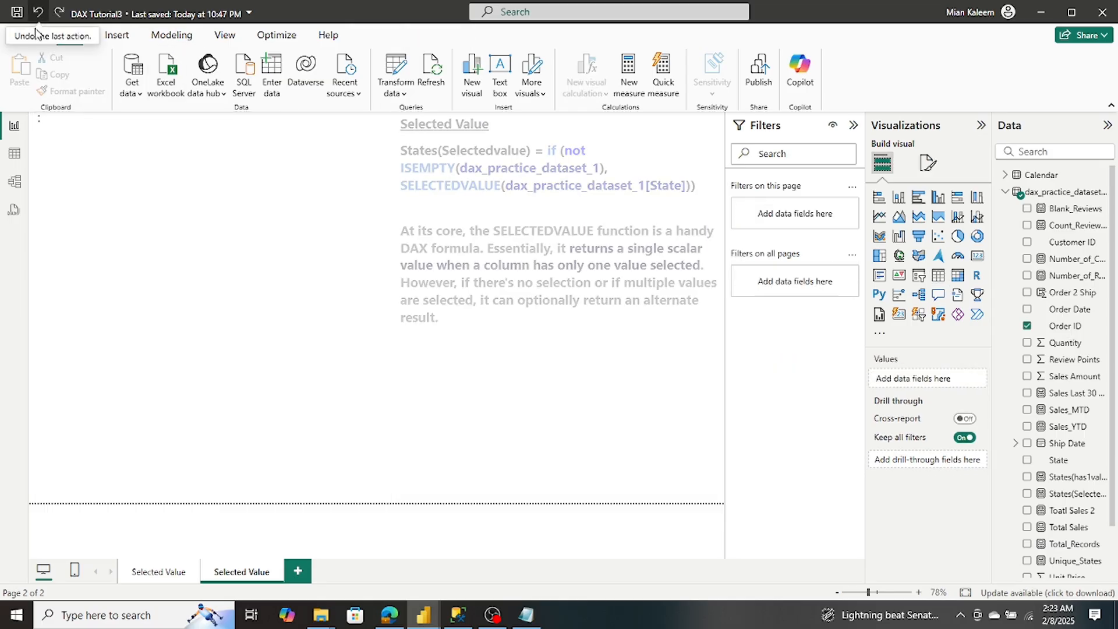
left_click(90, 185)
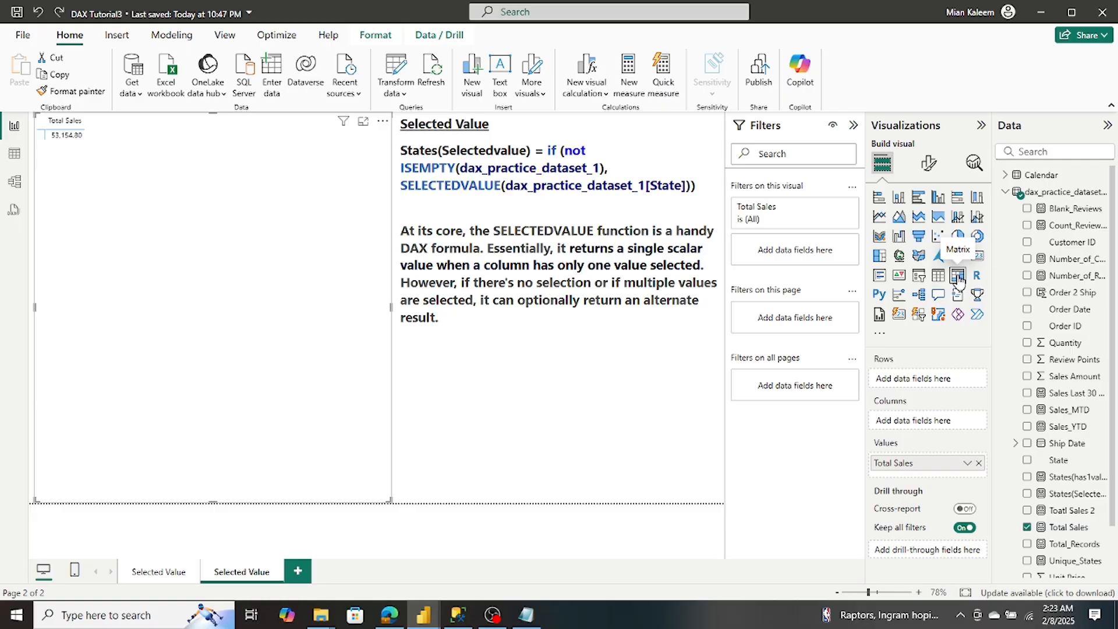
left_click(1028, 326)
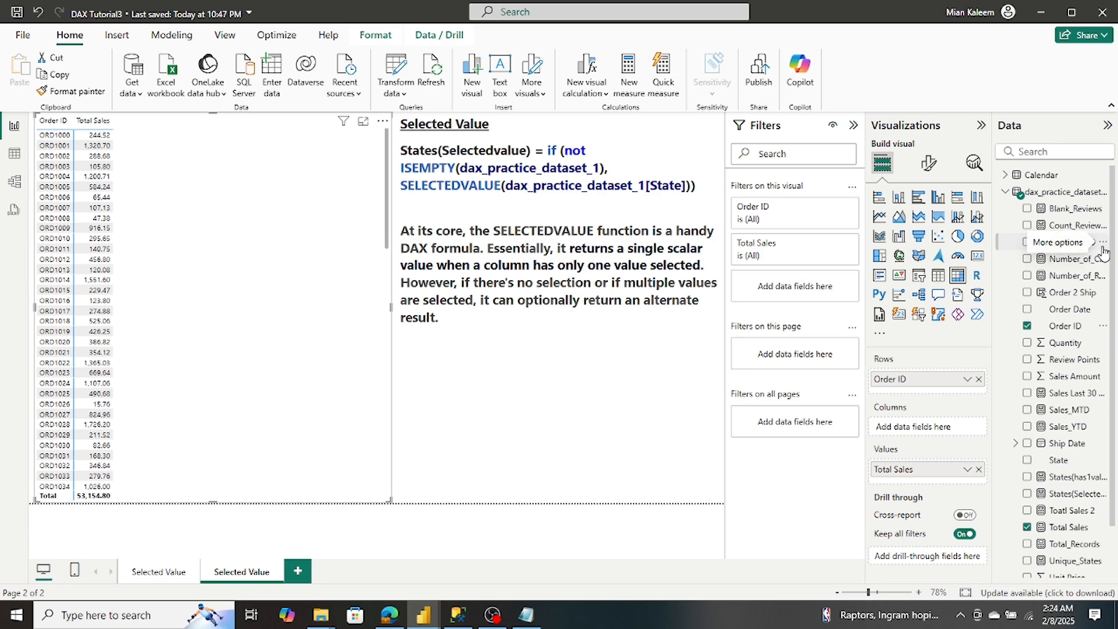
Examine the dax_practice_dataset_1 fields in the model diagram with its table card enlarged, and return to the report.
left_click(14, 182)
left_click(74, 409)
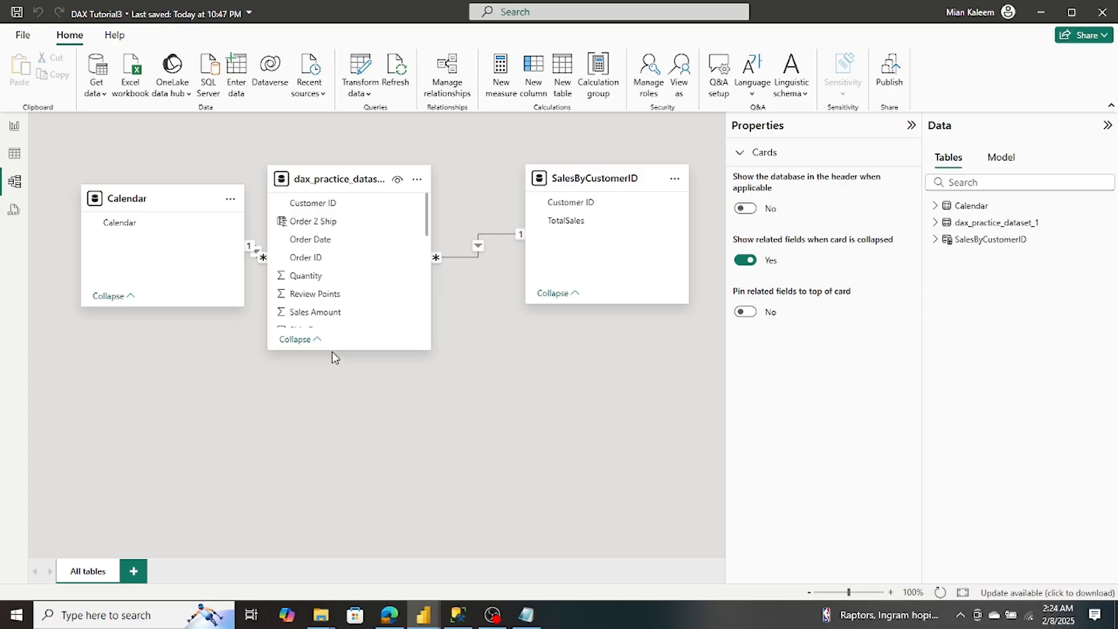
left_click_drag(332, 349, 339, 594)
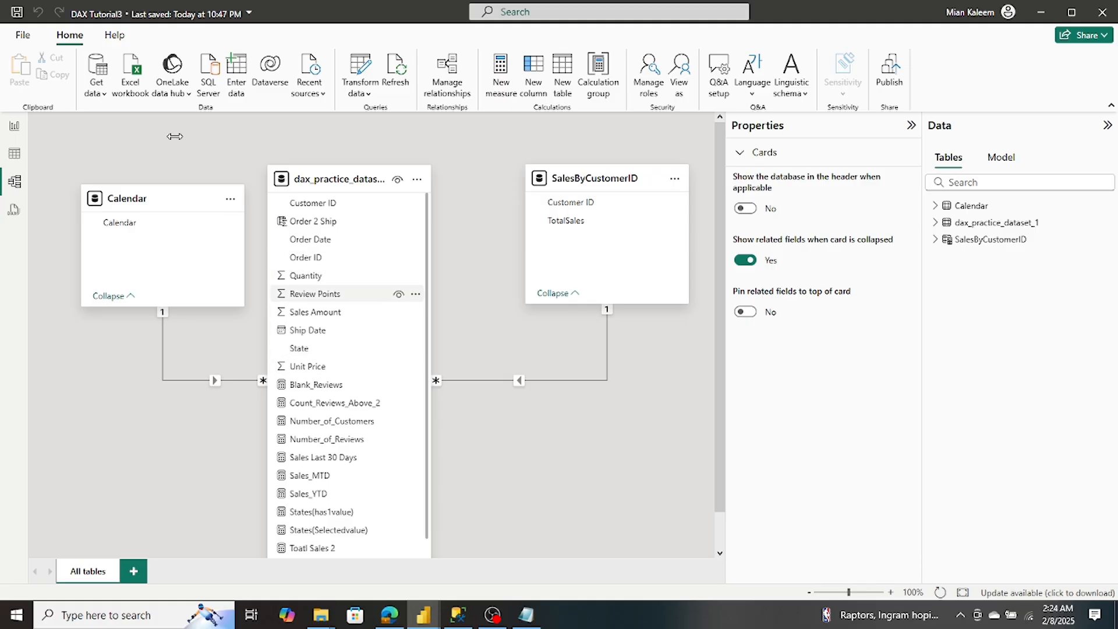
left_click(13, 127)
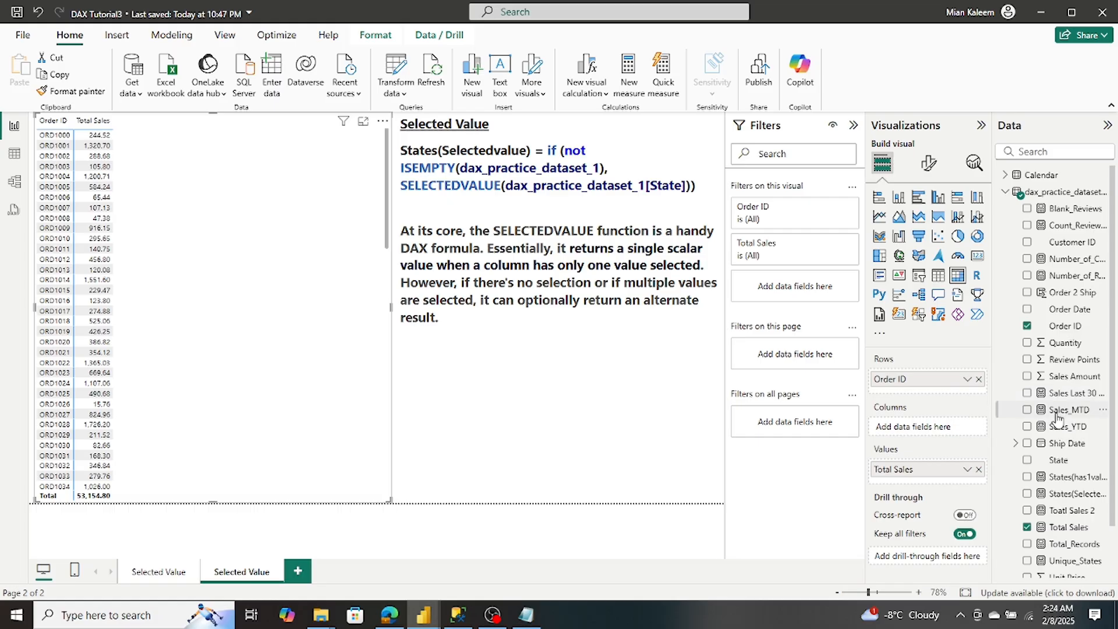
Try State as the column field of the Order ID matrix and take it out again.
left_click_drag(1055, 433, 1116, 384)
left_click(1027, 460)
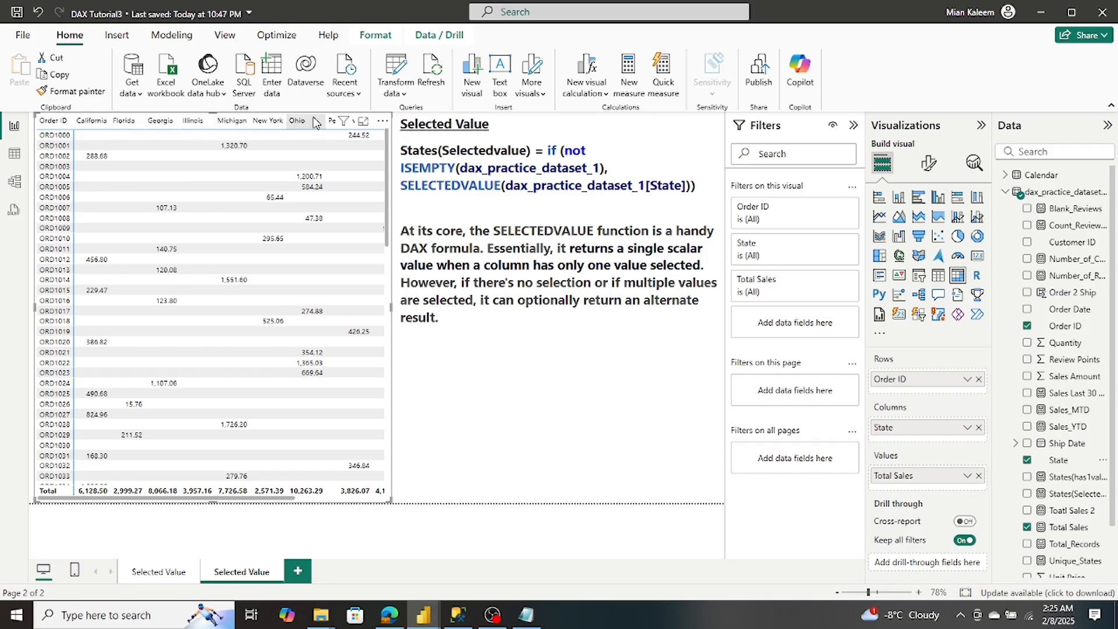
left_click(979, 428)
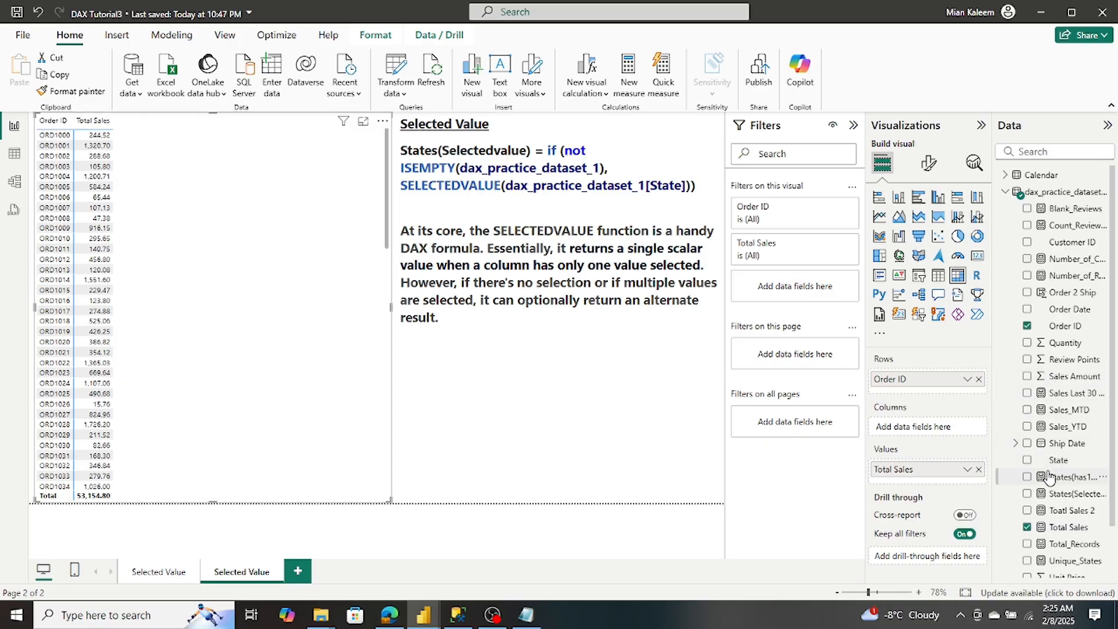
Try State beneath Order ID in the matrix rows, checking the states of ORD1000 and ORD1001 before removing it.
left_click_drag(1058, 461, 933, 390)
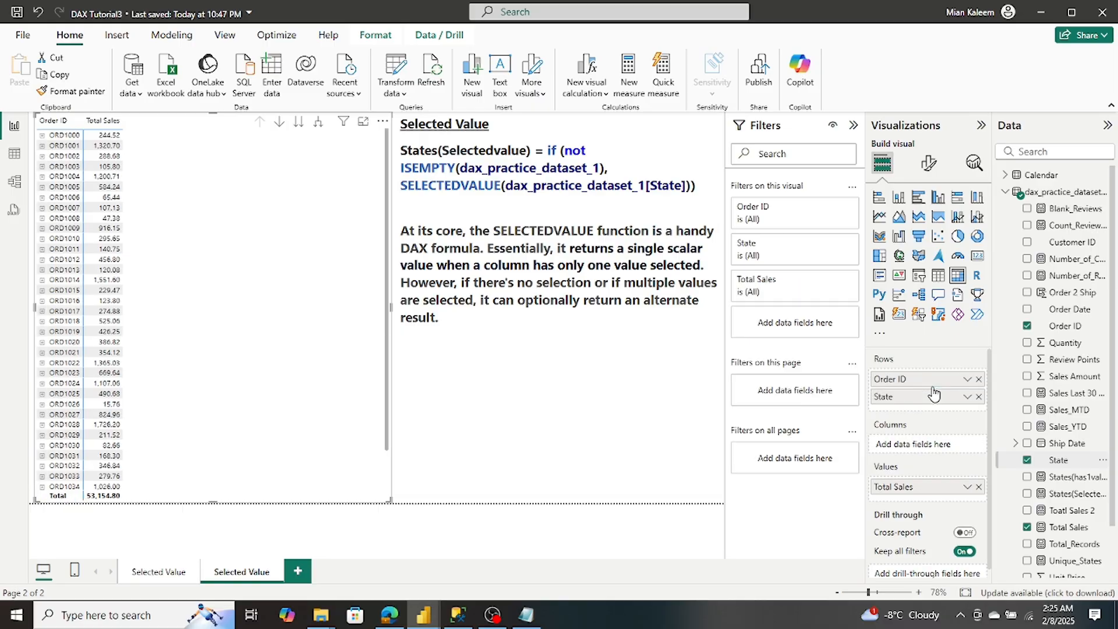
left_click(42, 135)
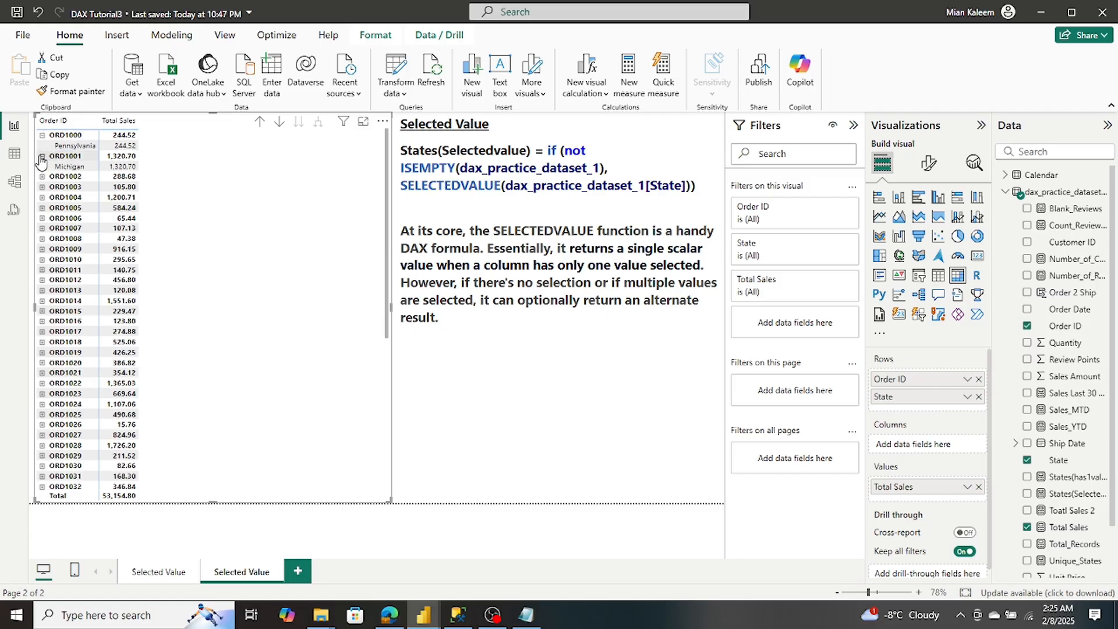
left_click(41, 156)
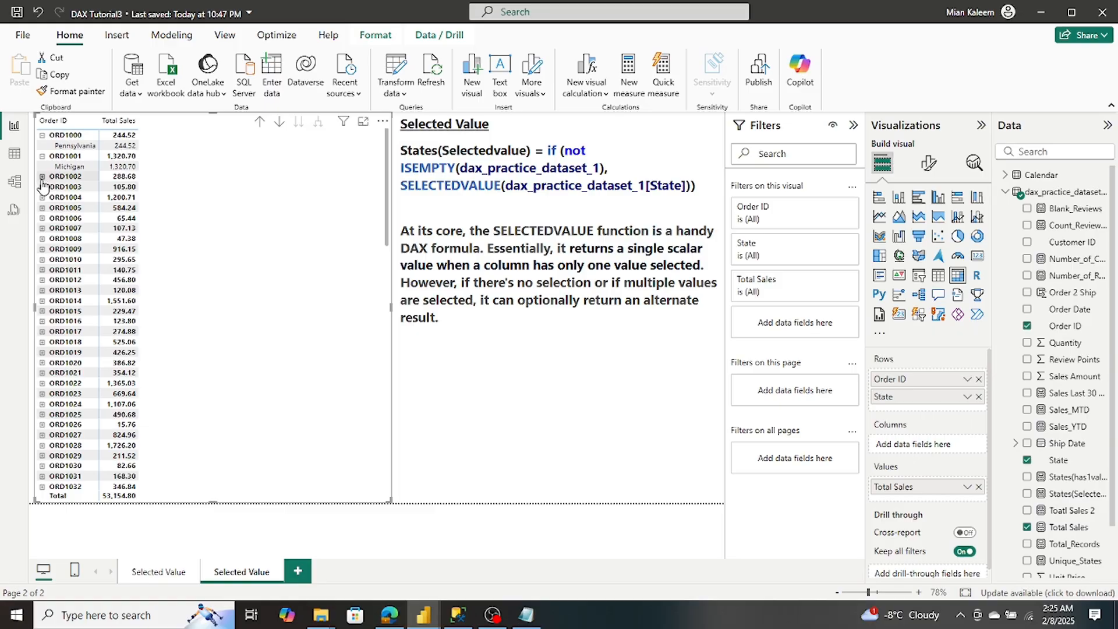
left_click(42, 135)
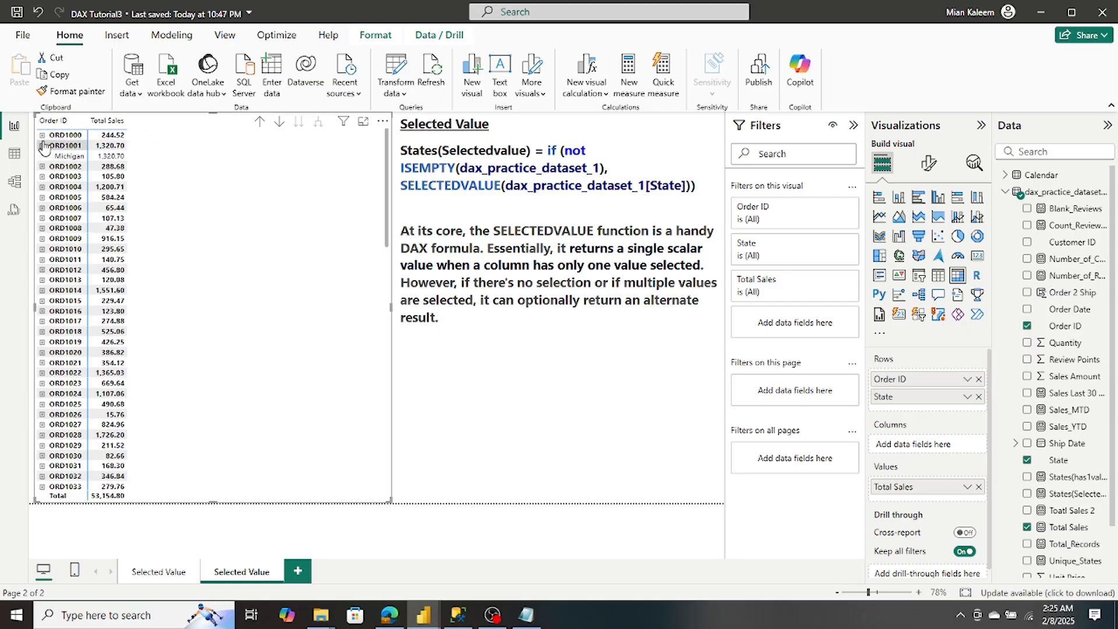
left_click(42, 145)
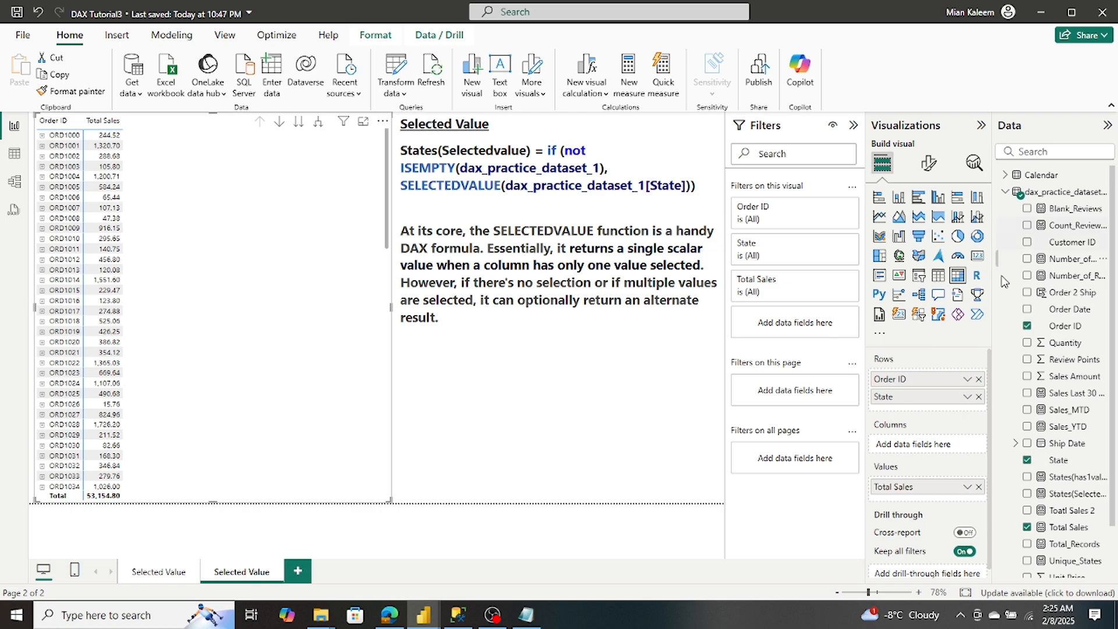
left_click(979, 397)
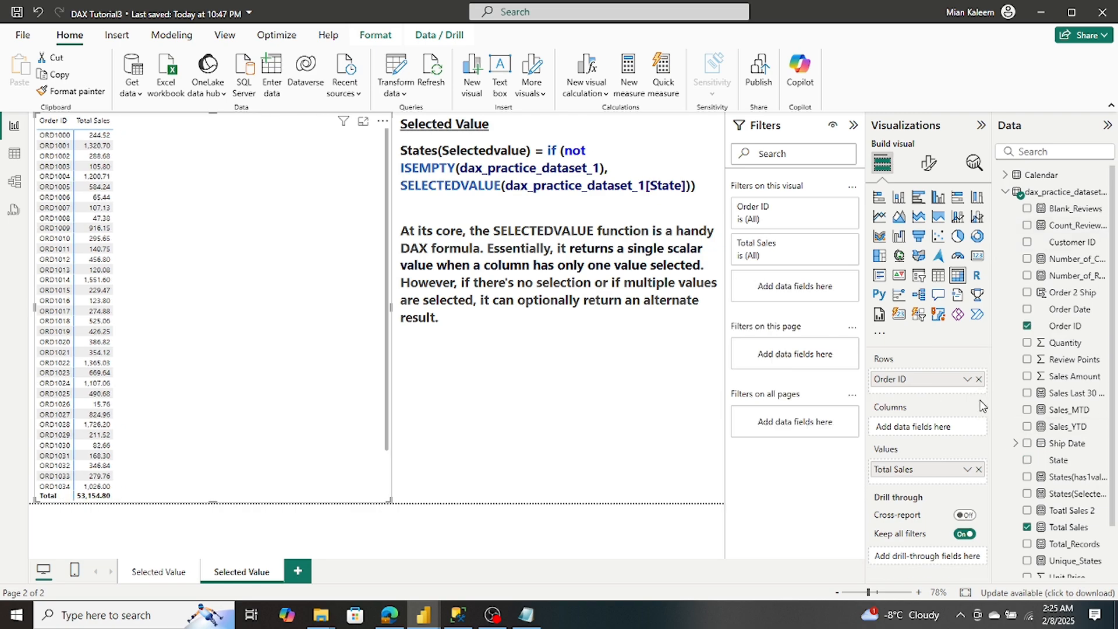
Create a new measure named State in dax_practice_dataset_1.
right_click(1050, 197)
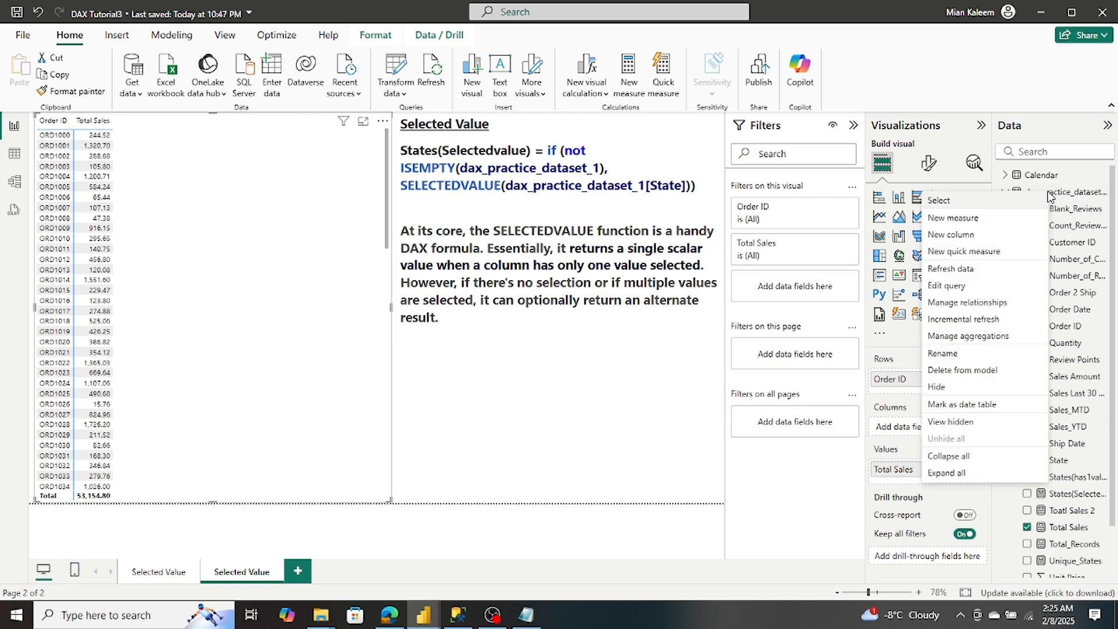
left_click(953, 220)
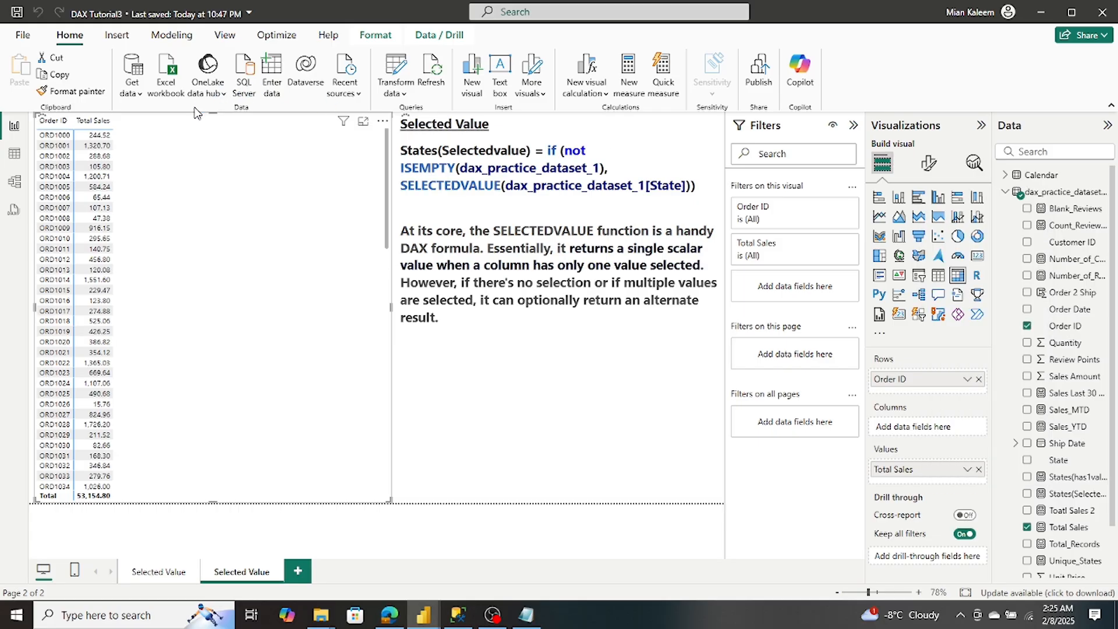
double_click(120, 123)
type("State =")
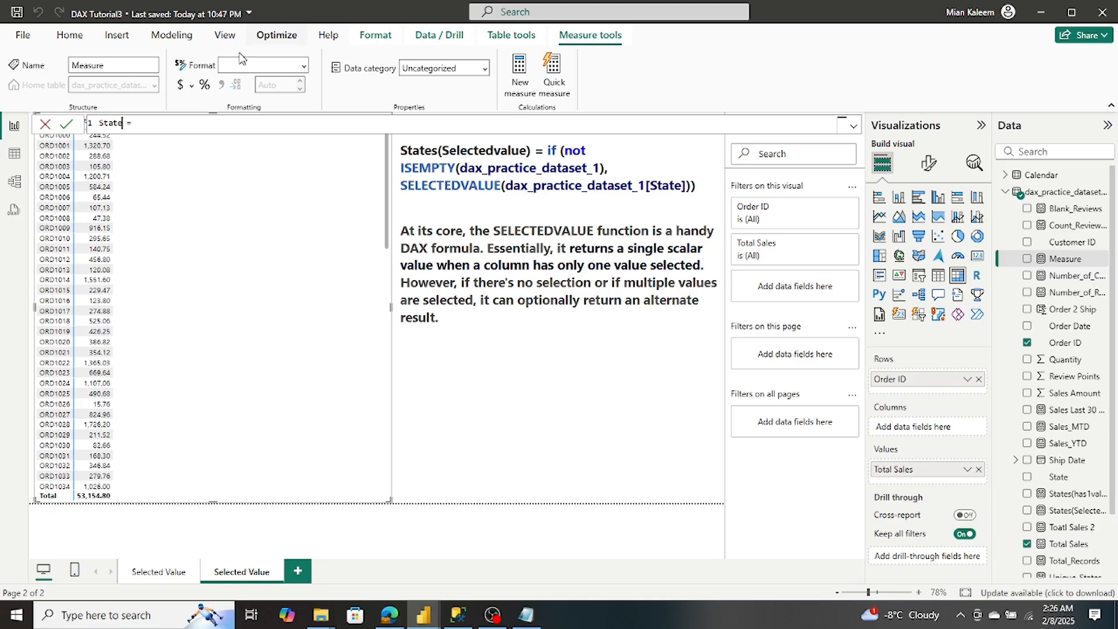
Try to reference the State column directly in the measure's formula, looking through the suggestions for stat and dax.
left_click(194, 121)
type("stat")
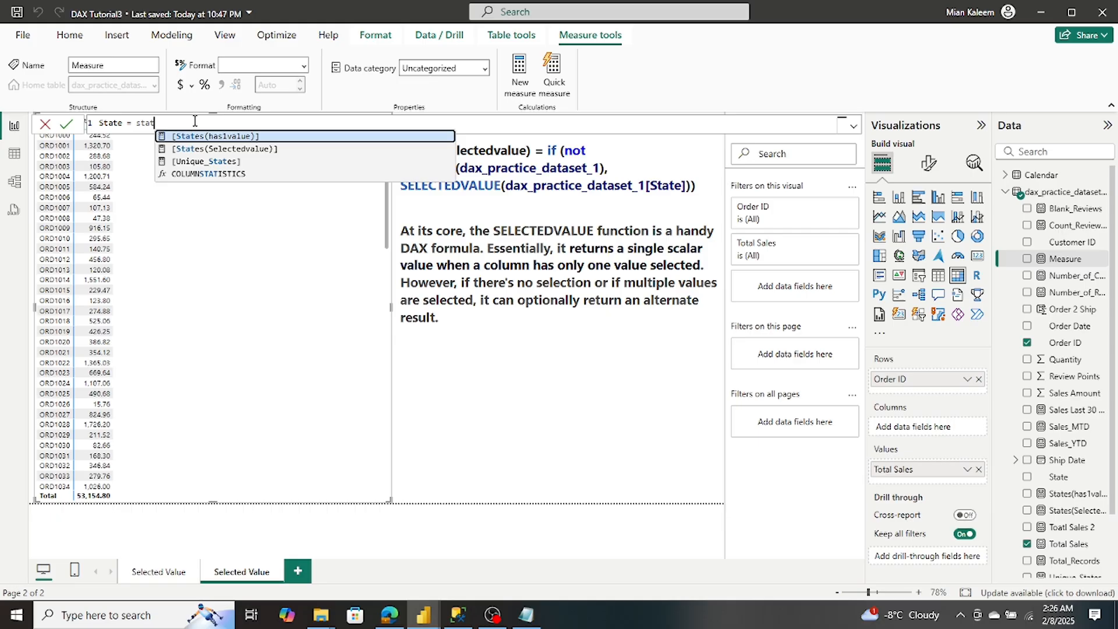
key("BackSpace")
key("BackSpace")
key("BackSpace")
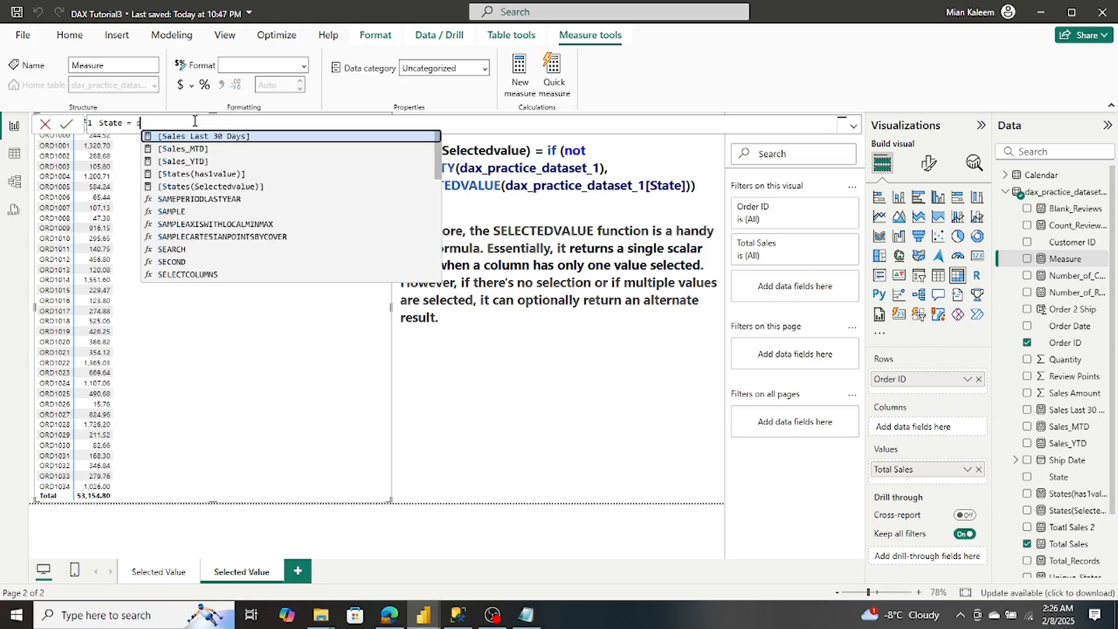
key("BackSpace")
type("dax")
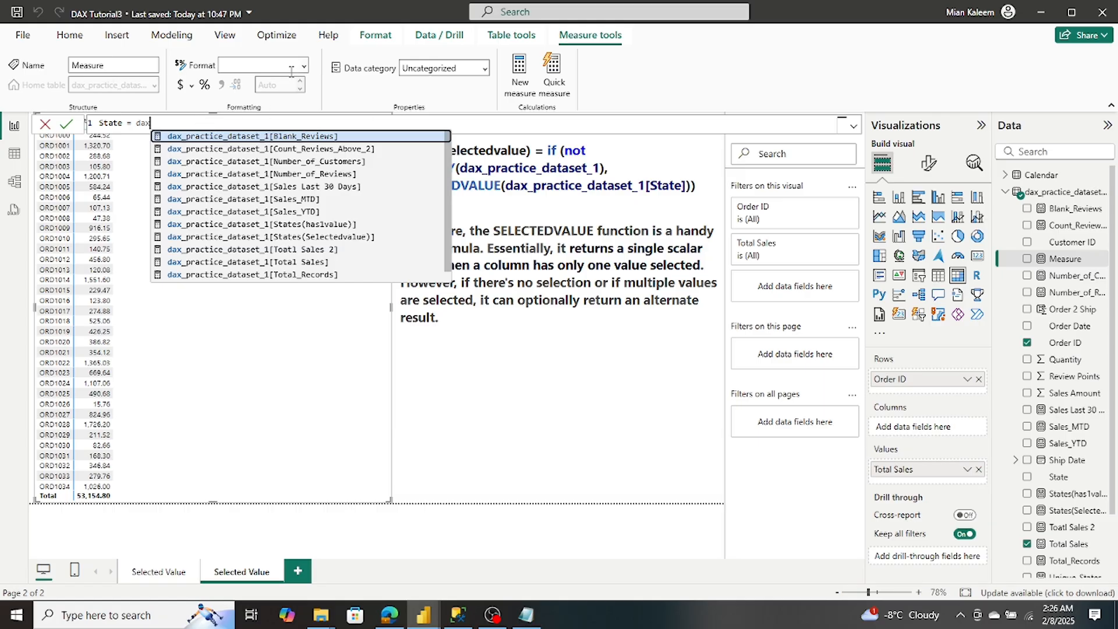
scroll(303, 184, "down", 1)
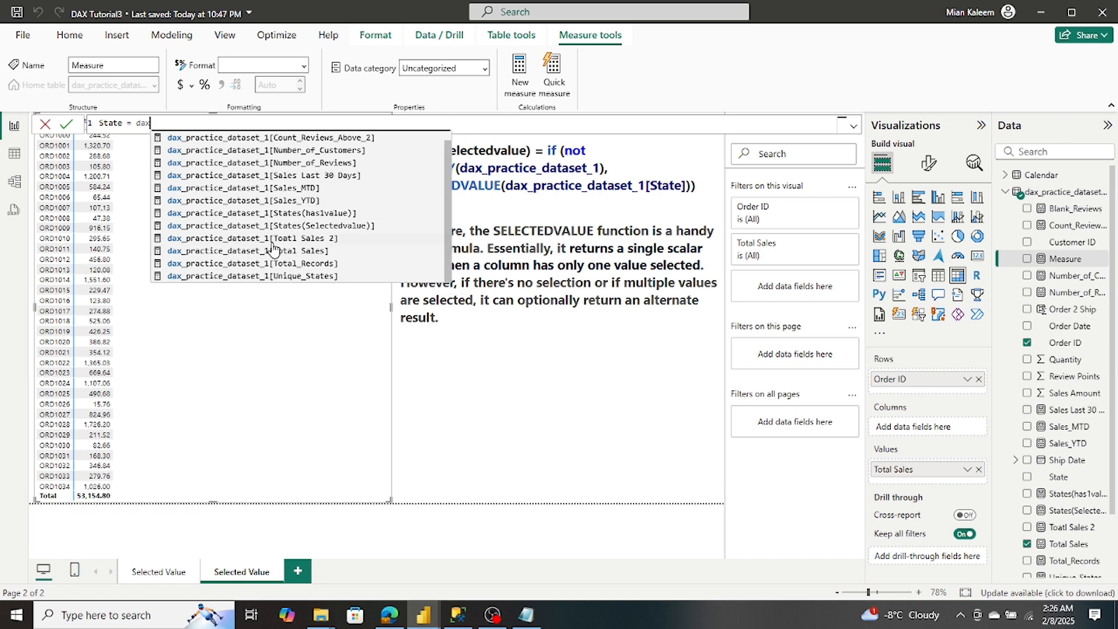
scroll(272, 249, "up", 1)
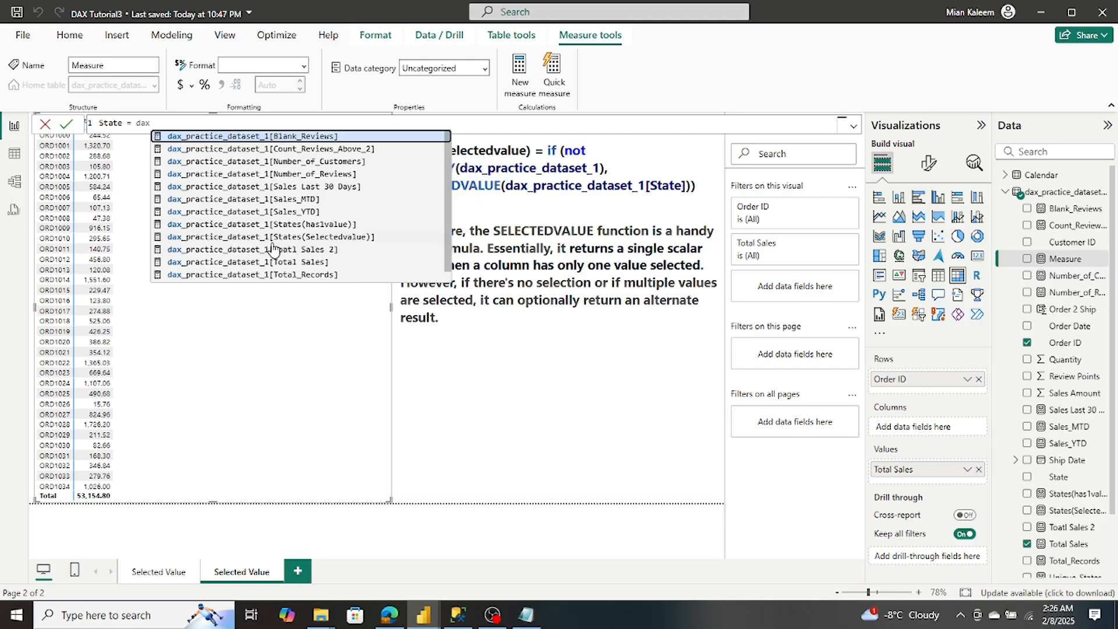
left_click(364, 105)
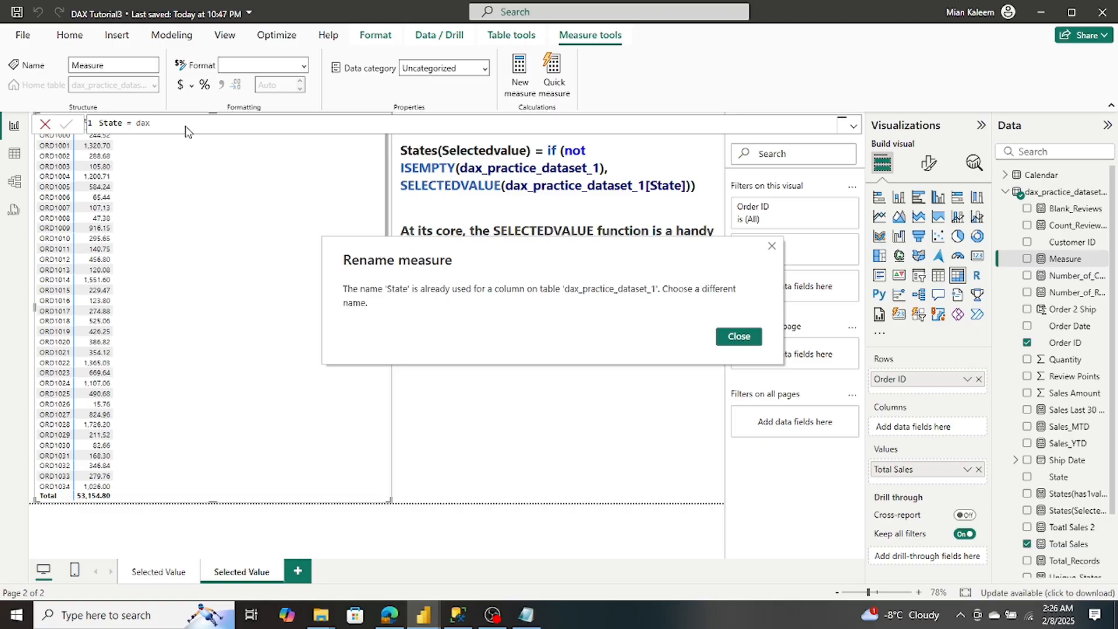
Dismiss the Rename measure message and change the measure's name in the formula to States.
left_click(735, 335)
left_click(171, 118)
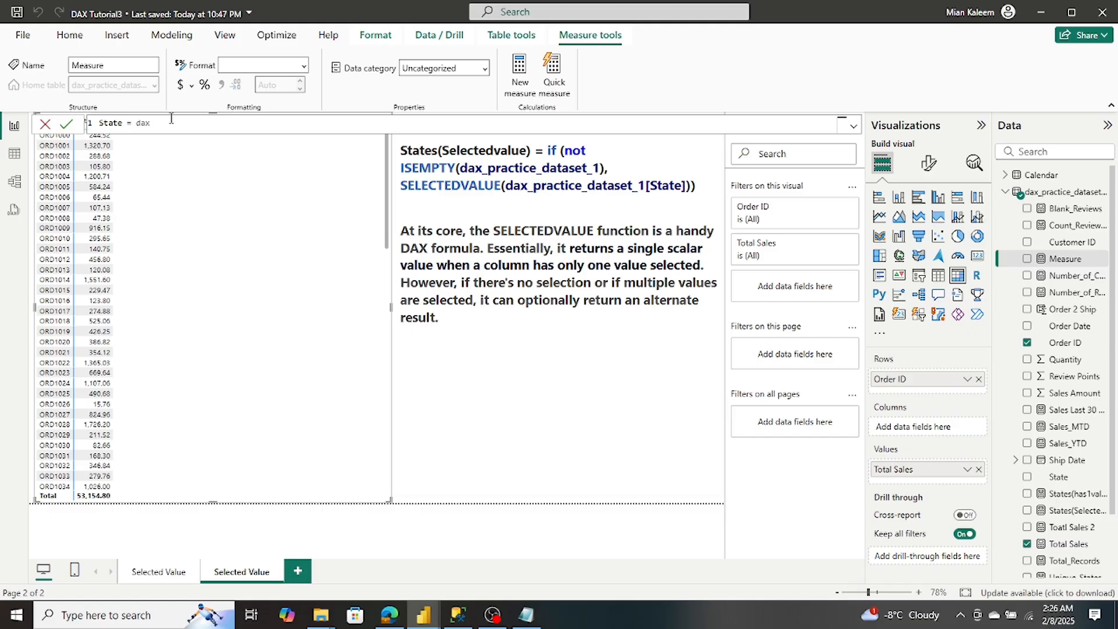
double_click(123, 124)
type("Statestates")
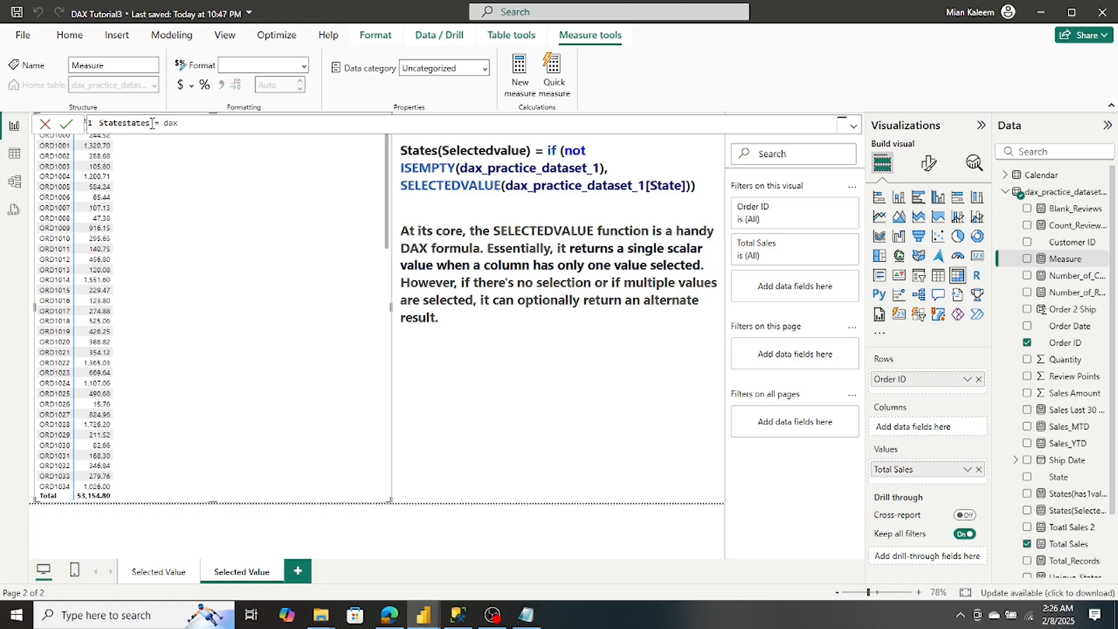
key("BackSpace")
key("BackSpace")
key("BackSpace")
key("BackSpace")
key("BackSpace")
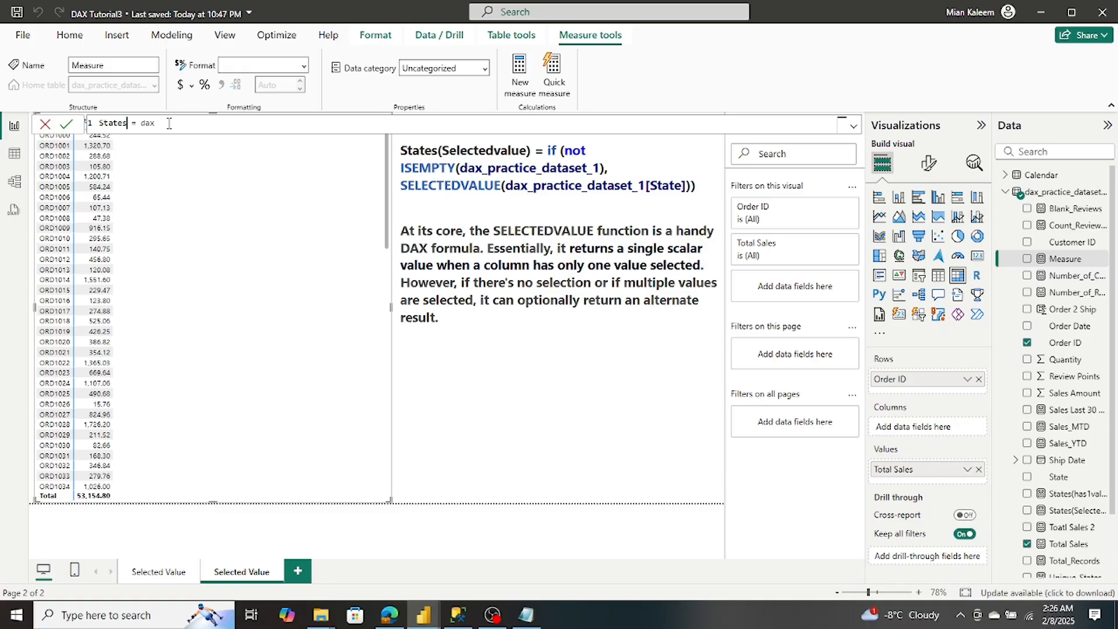
Try to find the State column among the dax_ suggestions in the States measure's formula, then leave the formula.
type("_")
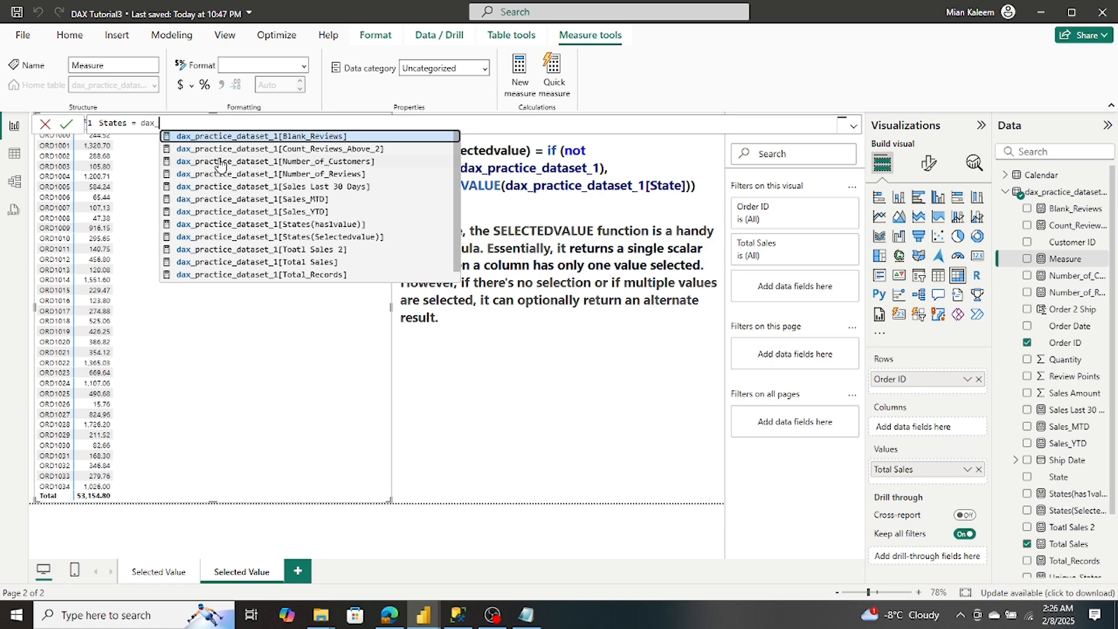
scroll(220, 164, "down", 1)
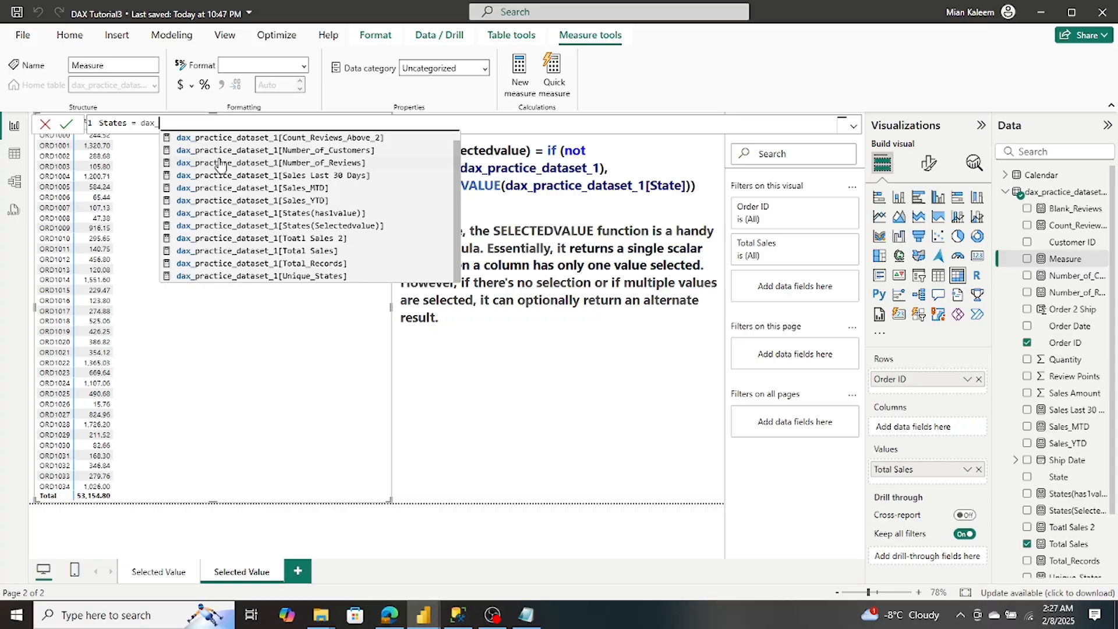
left_click(382, 104)
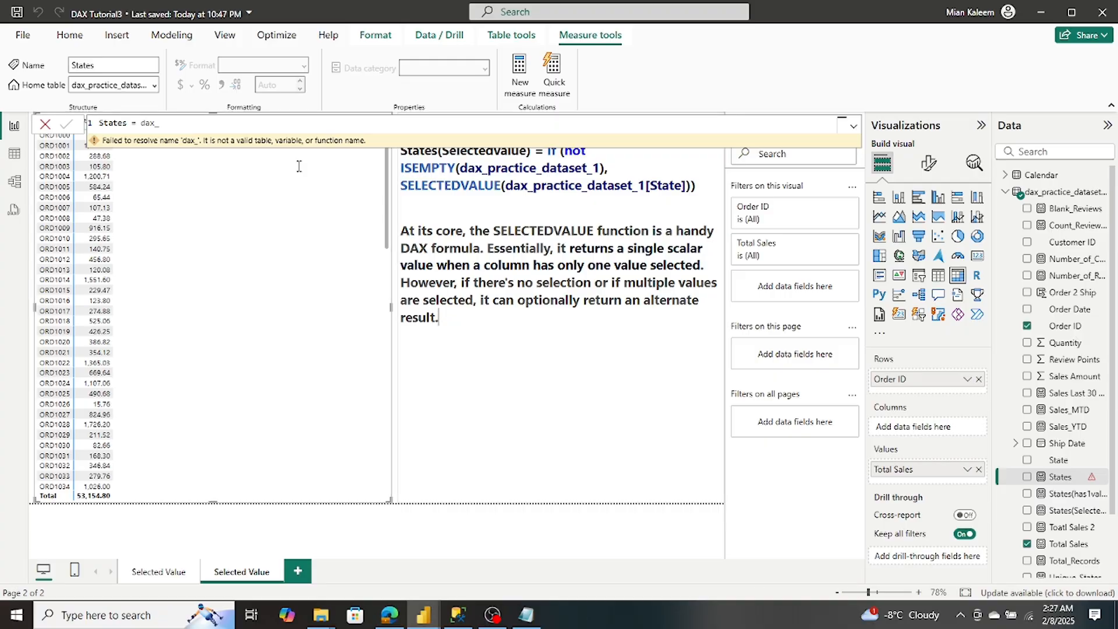
left_click(408, 389)
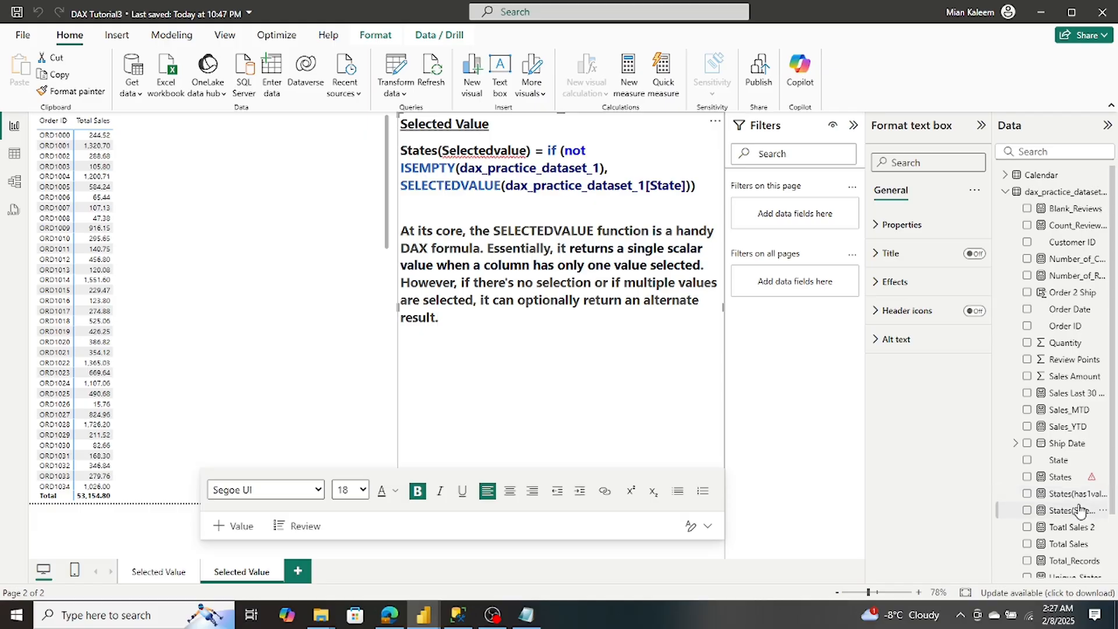
Reopen the States measure and replace its expression with an IF function whose condition begins with not ISEMPTY(.
left_click(1061, 477)
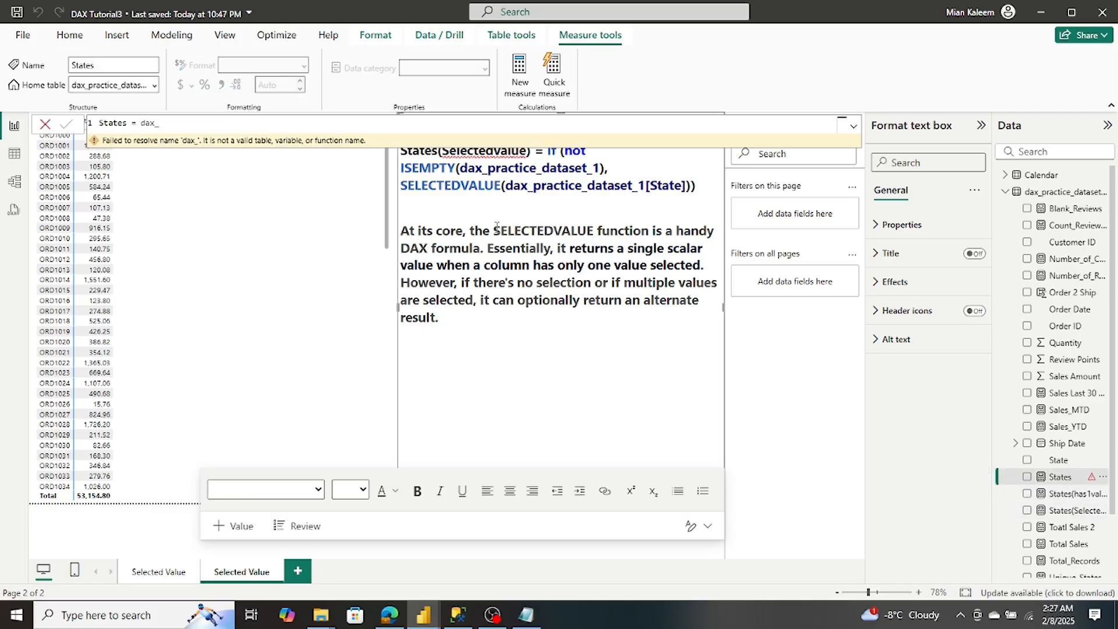
double_click(170, 122)
type("if")
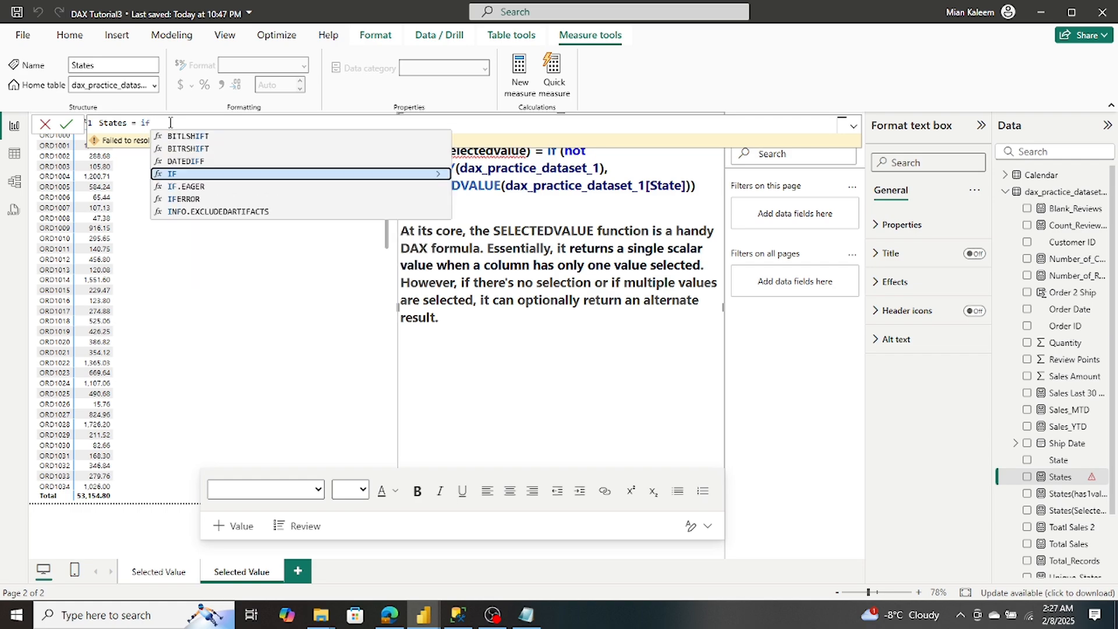
type("(not")
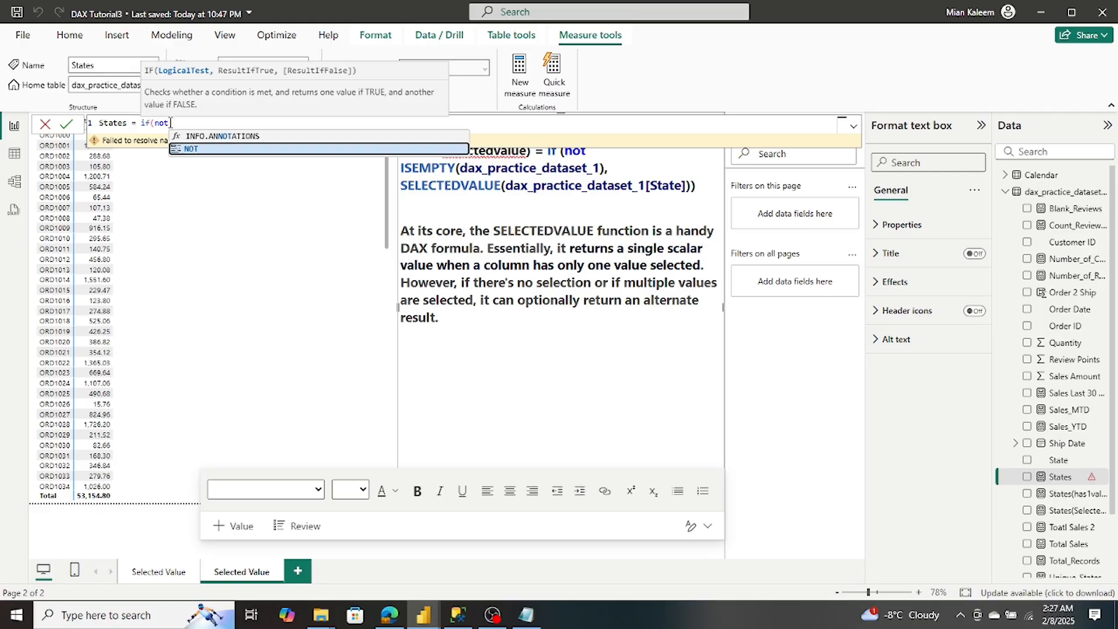
type(" isem")
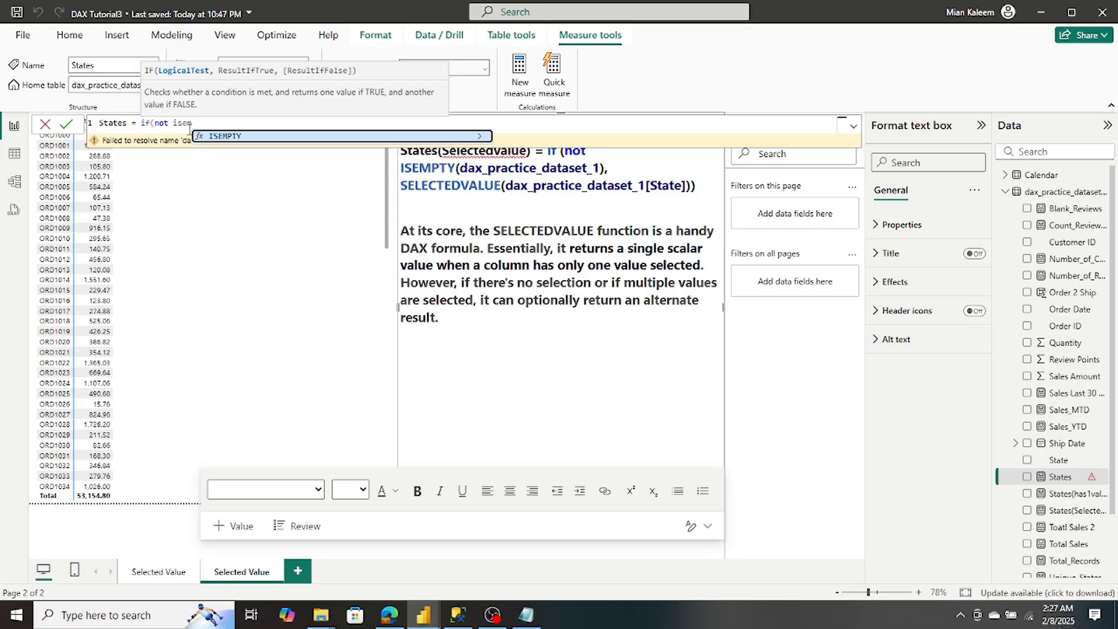
key("Tab")
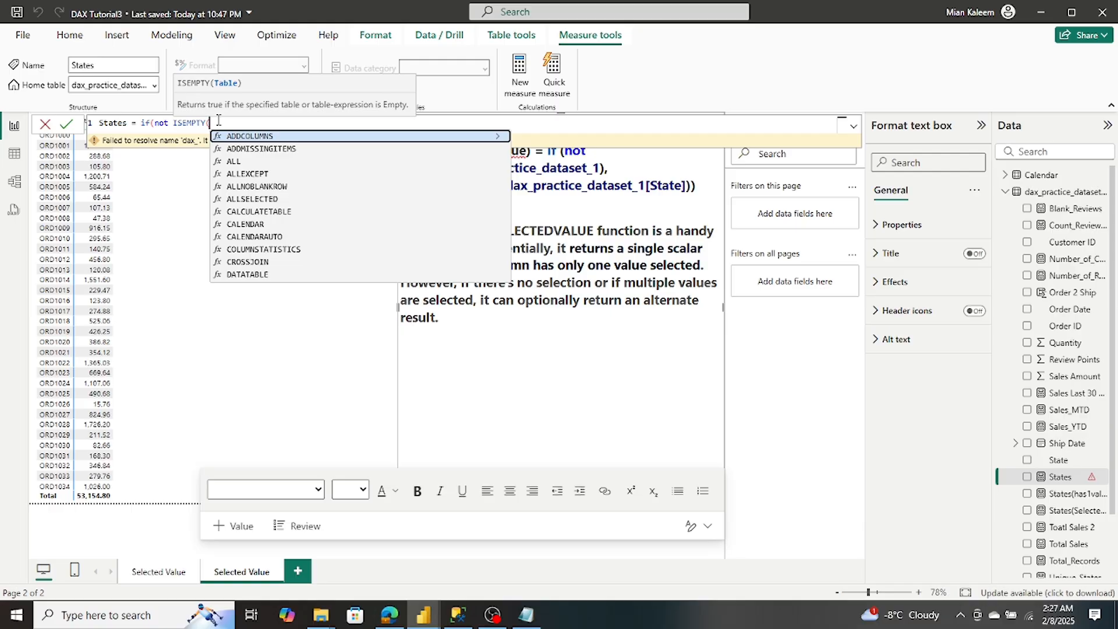
Give ISEMPTY the table dax_practice_dataset_1 as its argument, closing the parenthesis and adding a comma for the IF result.
type("dax")
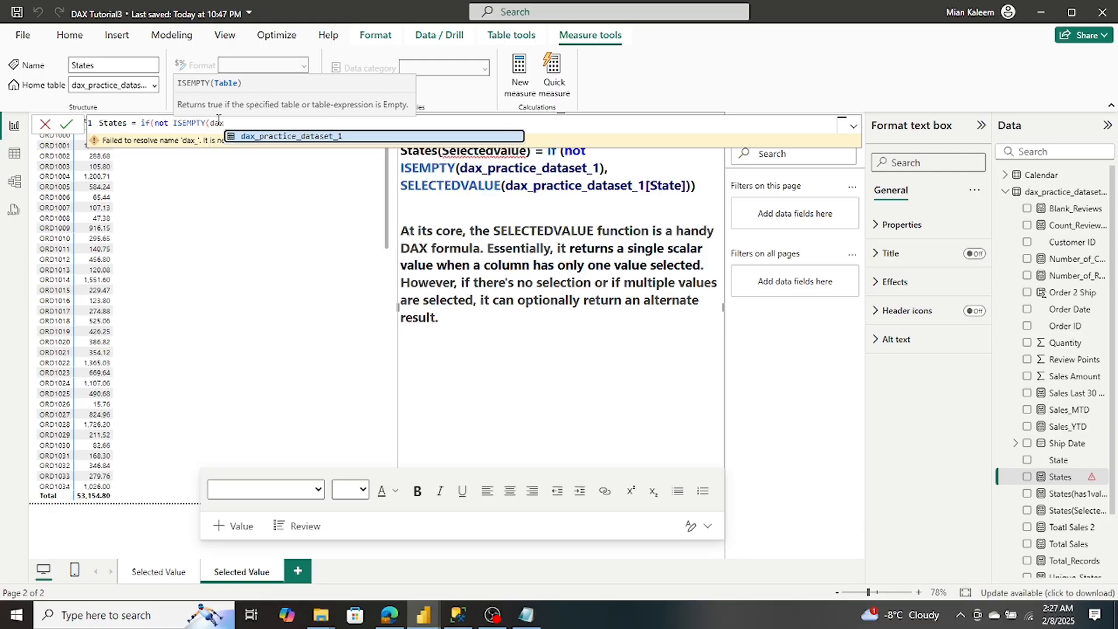
type("_pr")
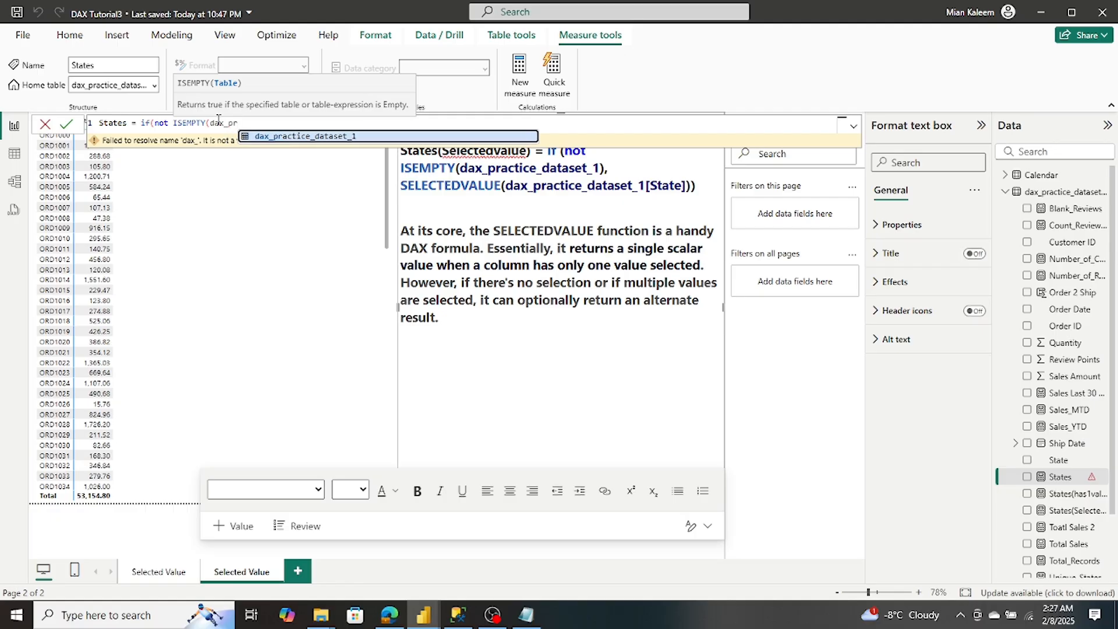
left_click(285, 137)
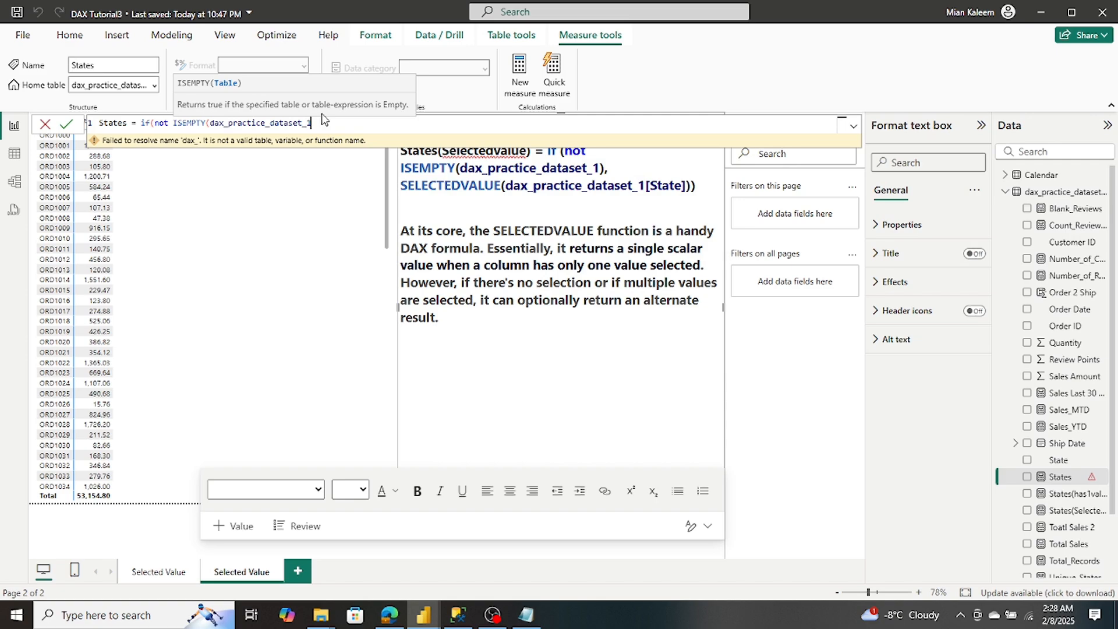
type(",s")
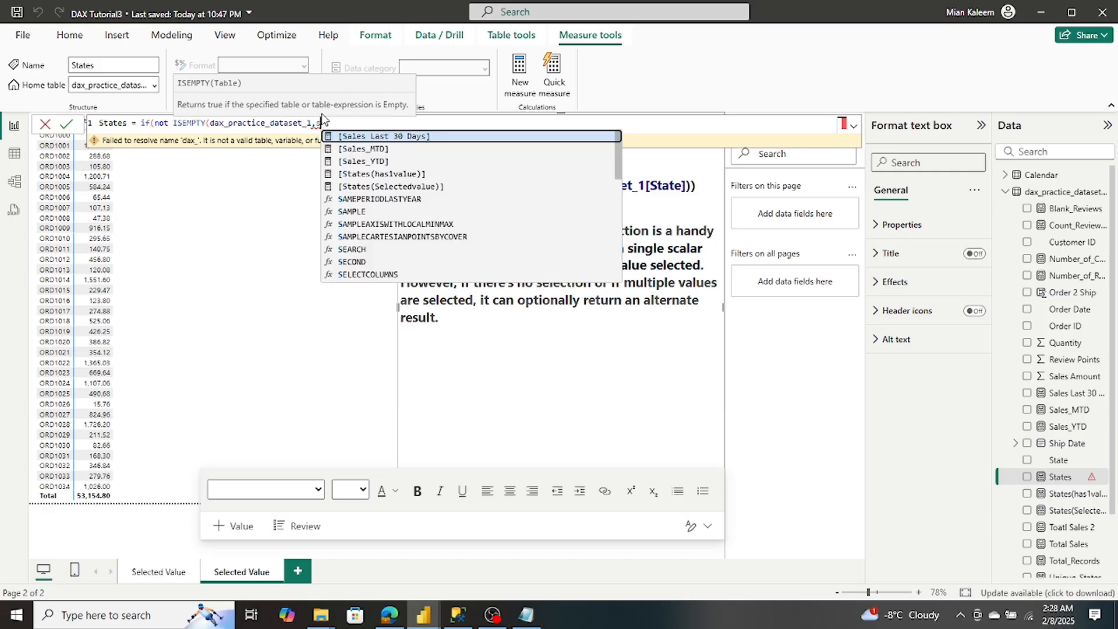
key("BackSpace")
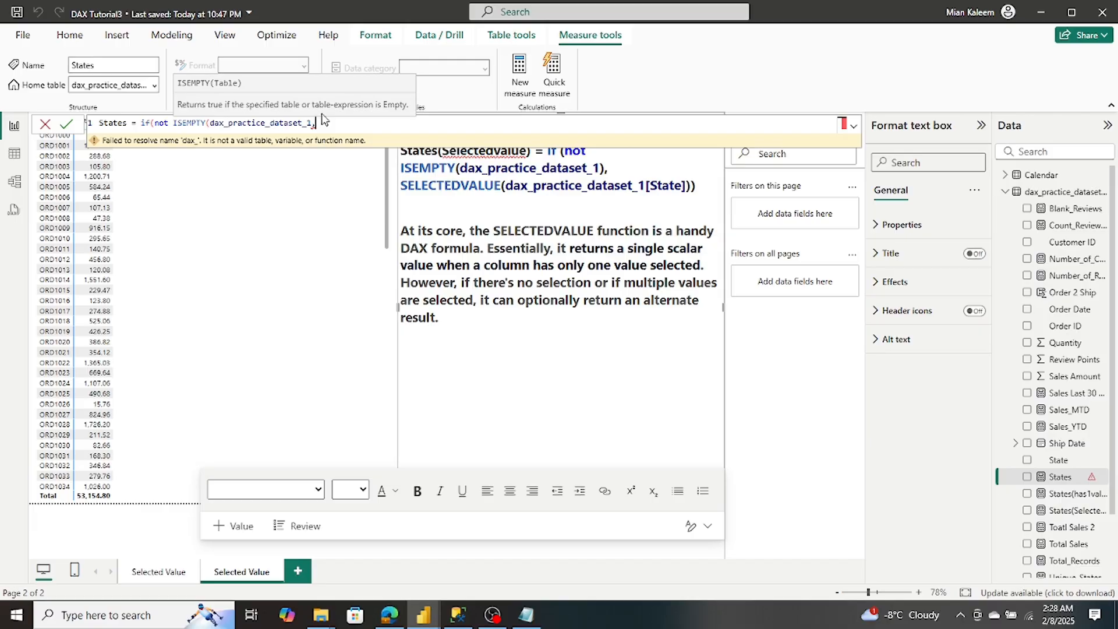
key("BackSpace")
type("),")
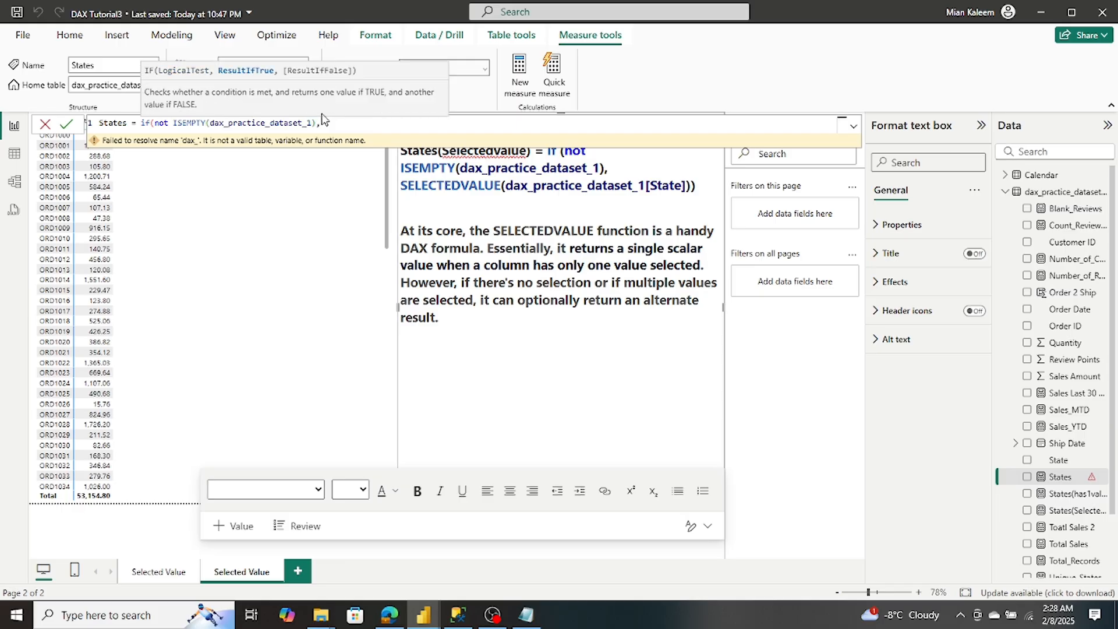
type("selec")
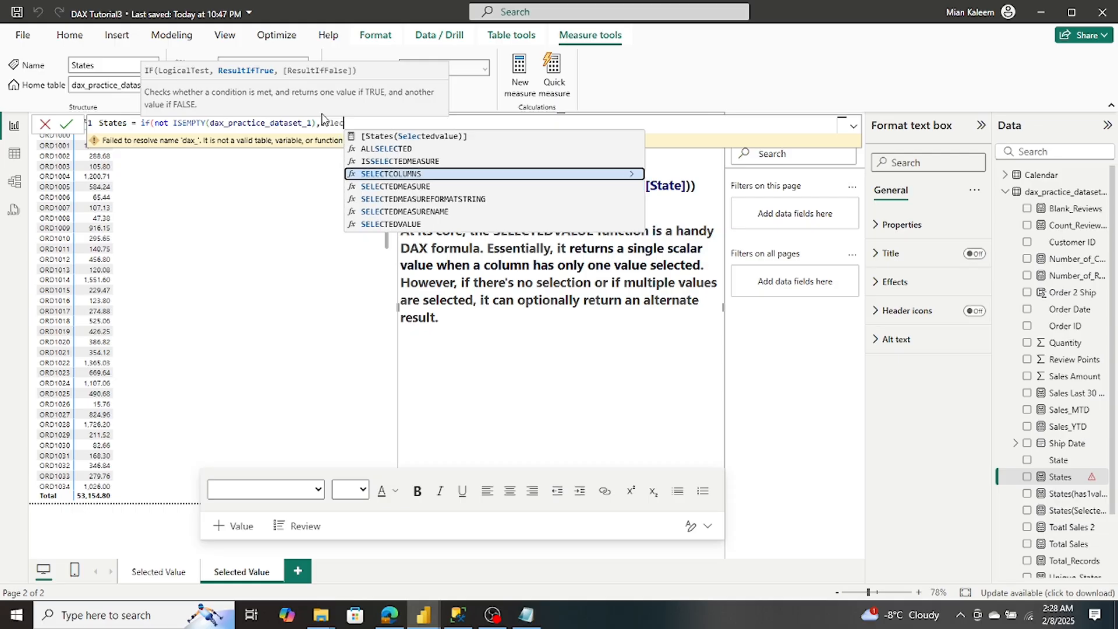
type("ted")
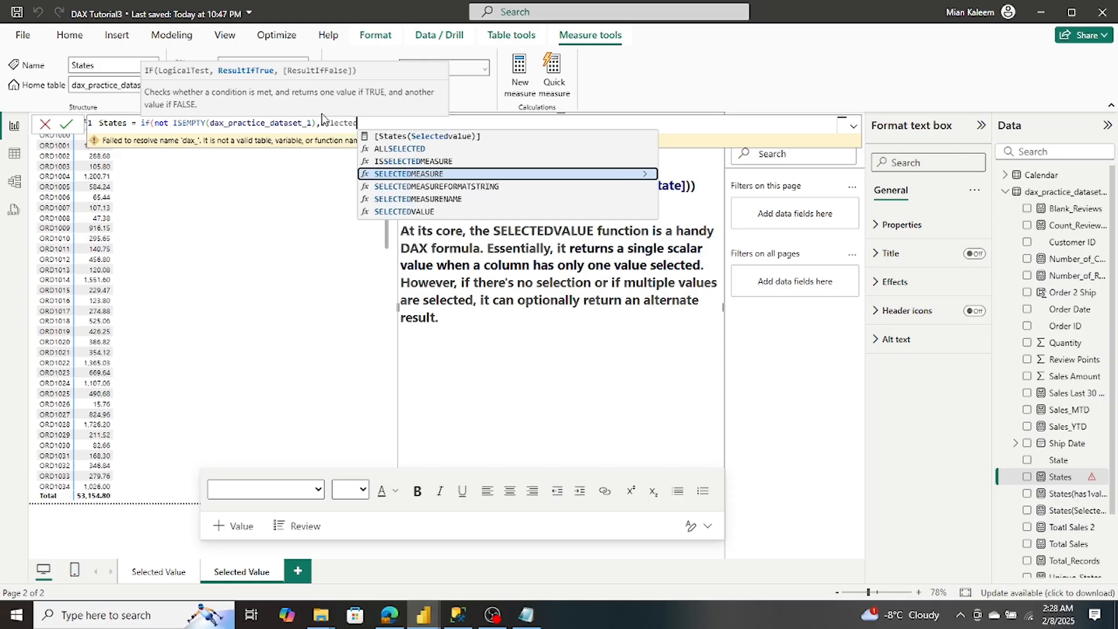
left_click(400, 137)
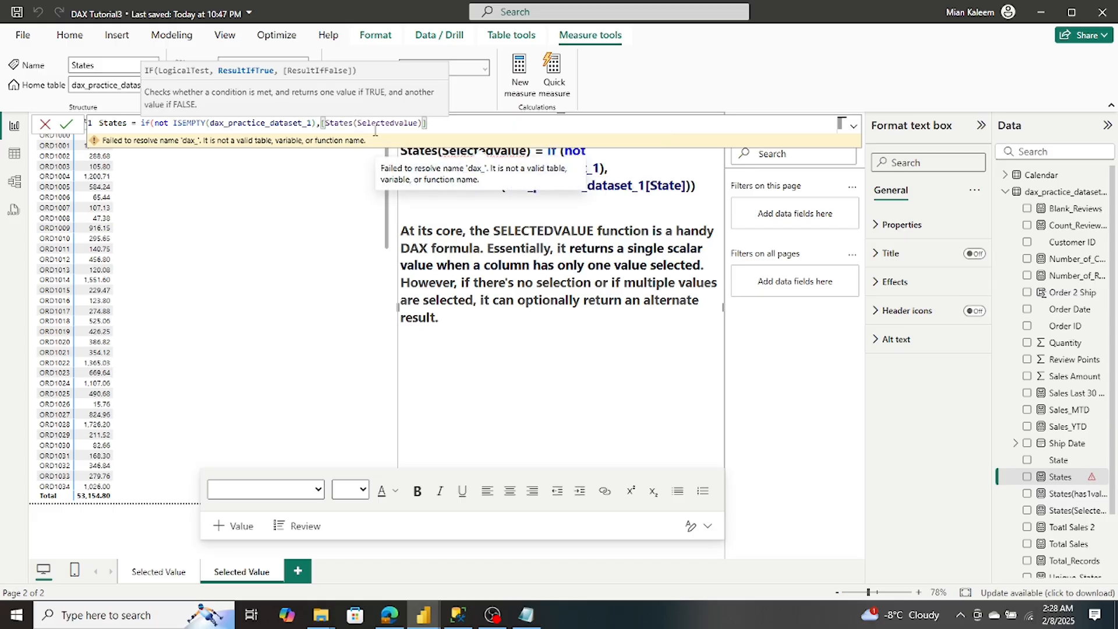
left_click(321, 123)
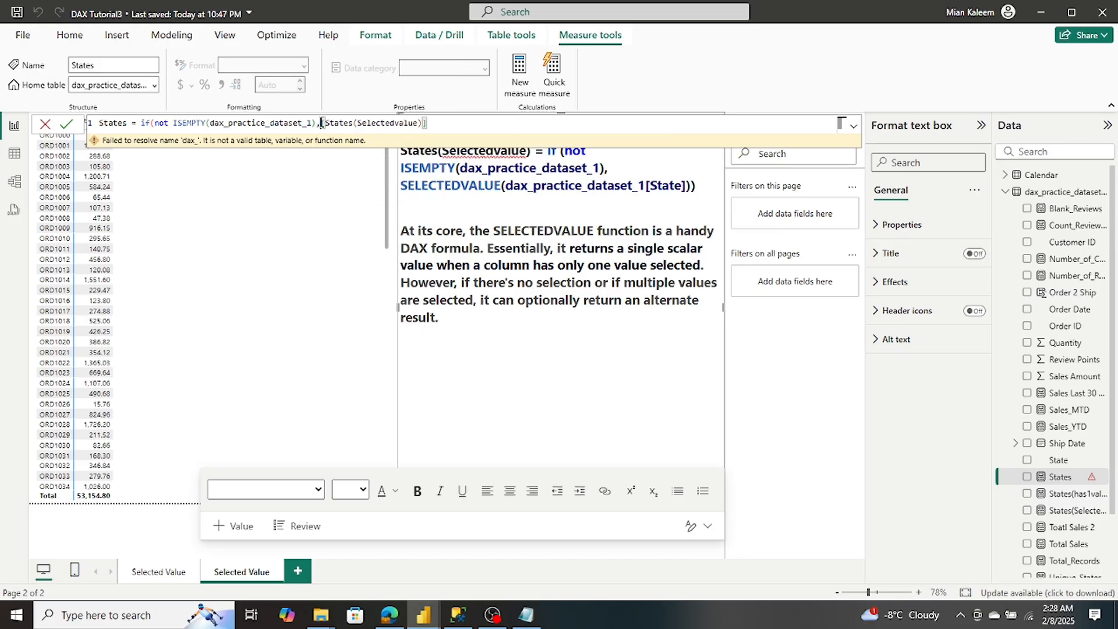
left_click_drag(321, 123, 450, 123)
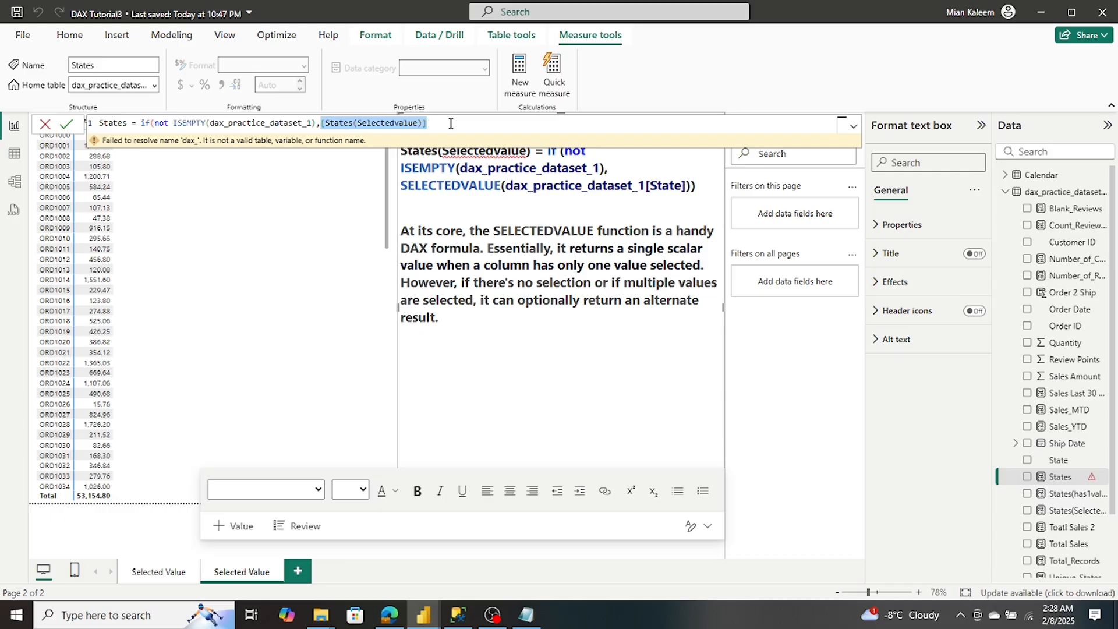
key("BackSpace")
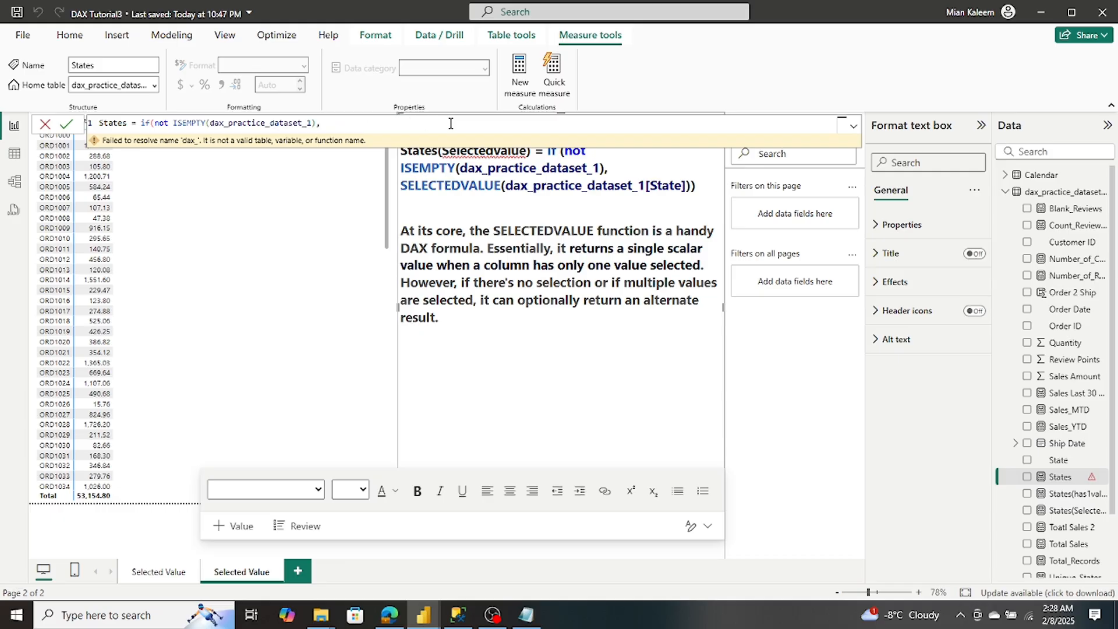
Complete the IF result with SELECTEDVALUE(dax_practice_dataset_1[State]) and commit the States measure.
type("select")
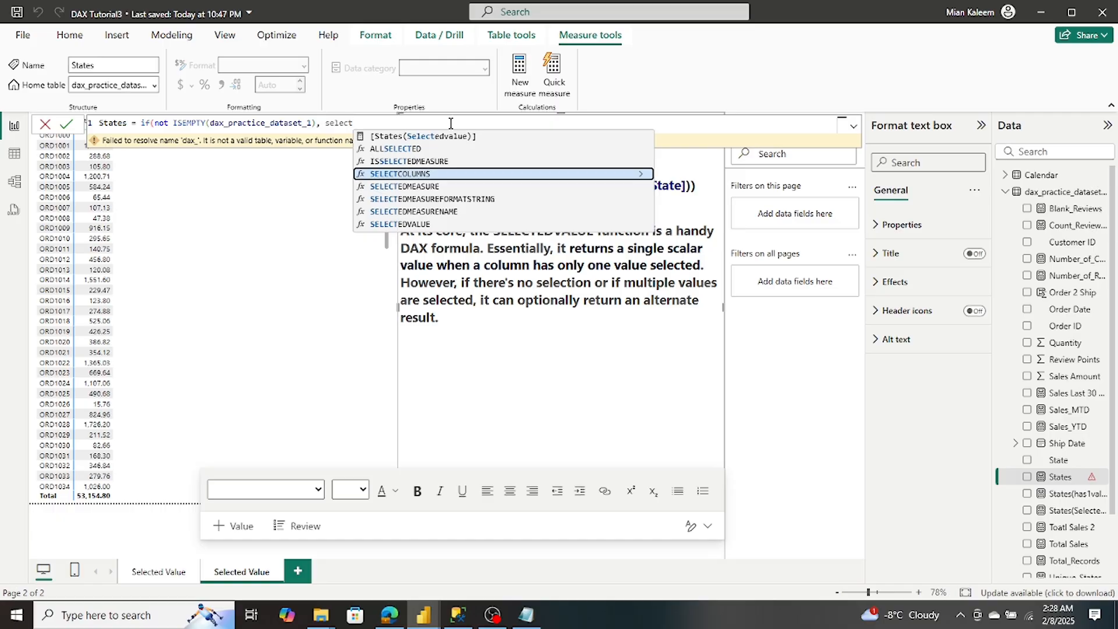
double_click(396, 224)
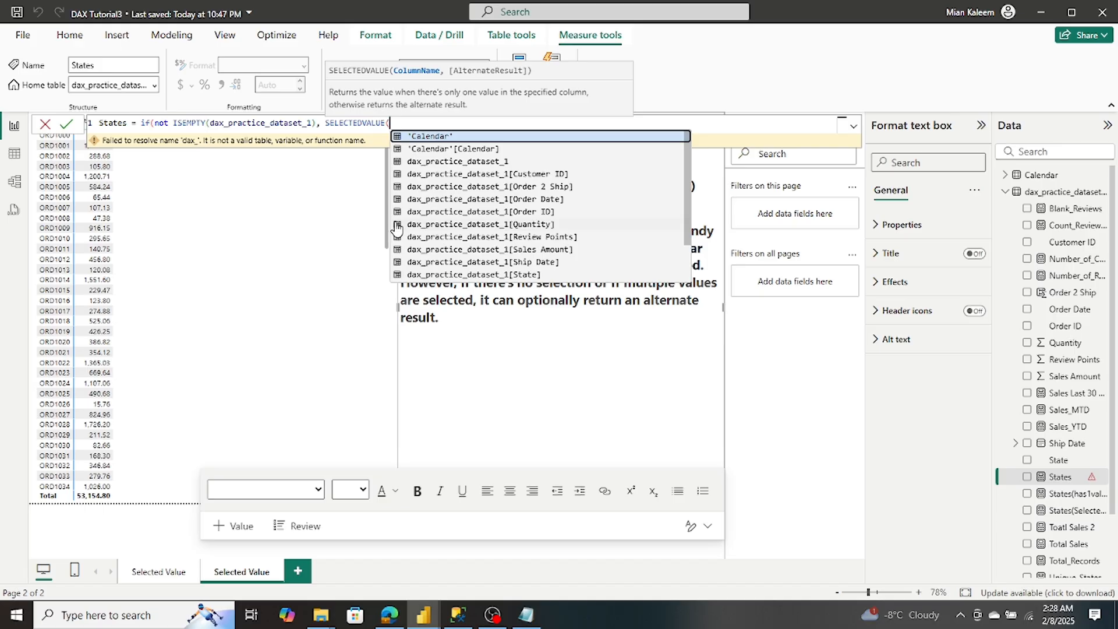
left_click(448, 314)
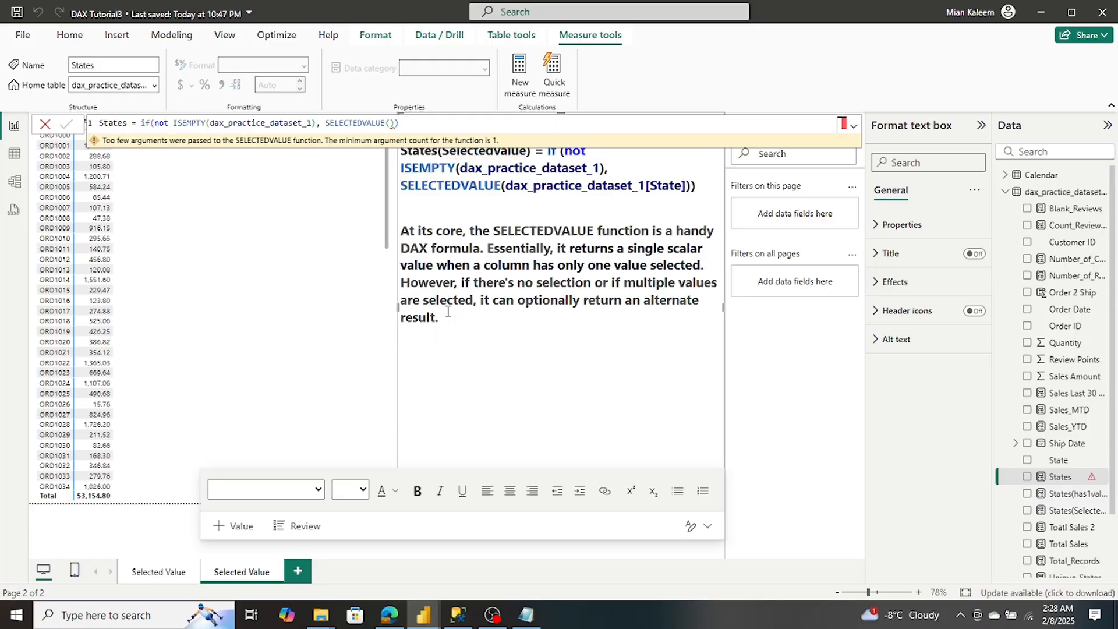
left_click(391, 122)
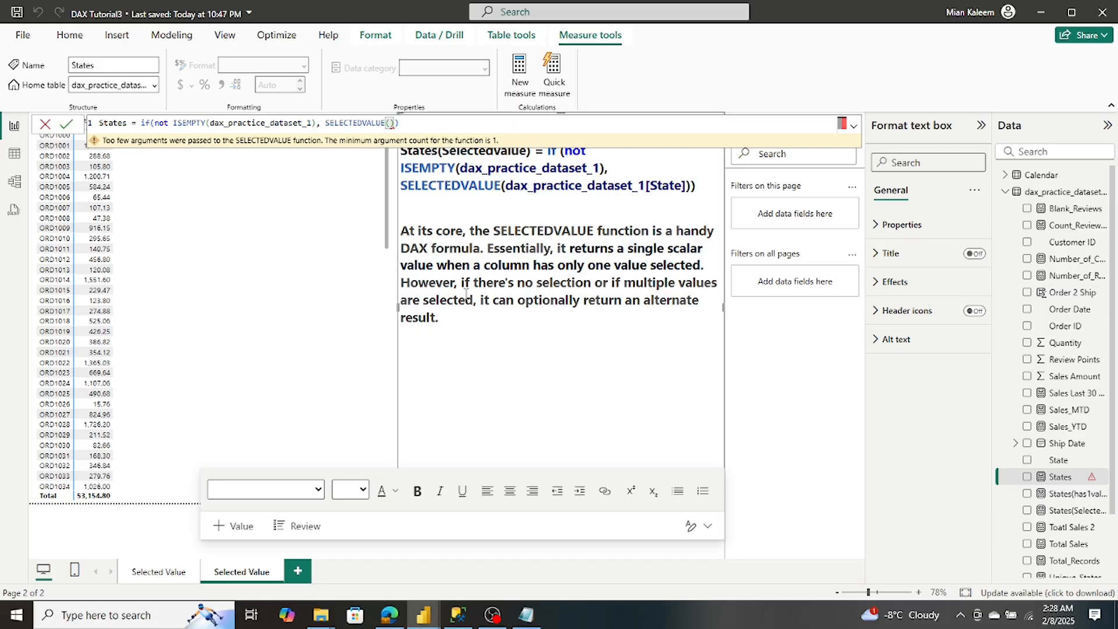
type("dax")
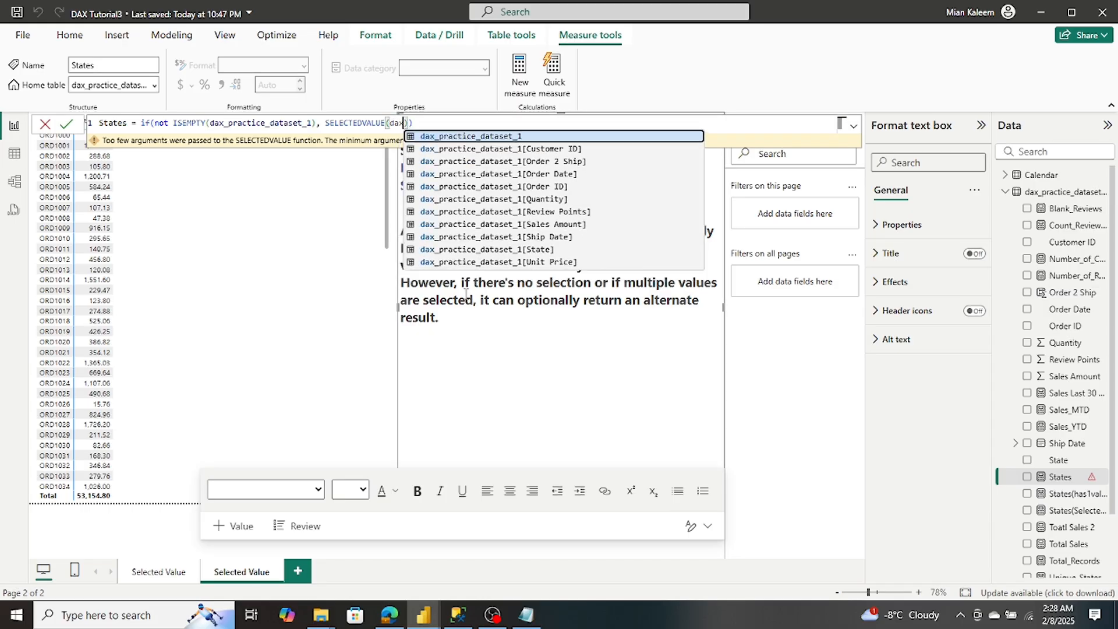
left_click(526, 250)
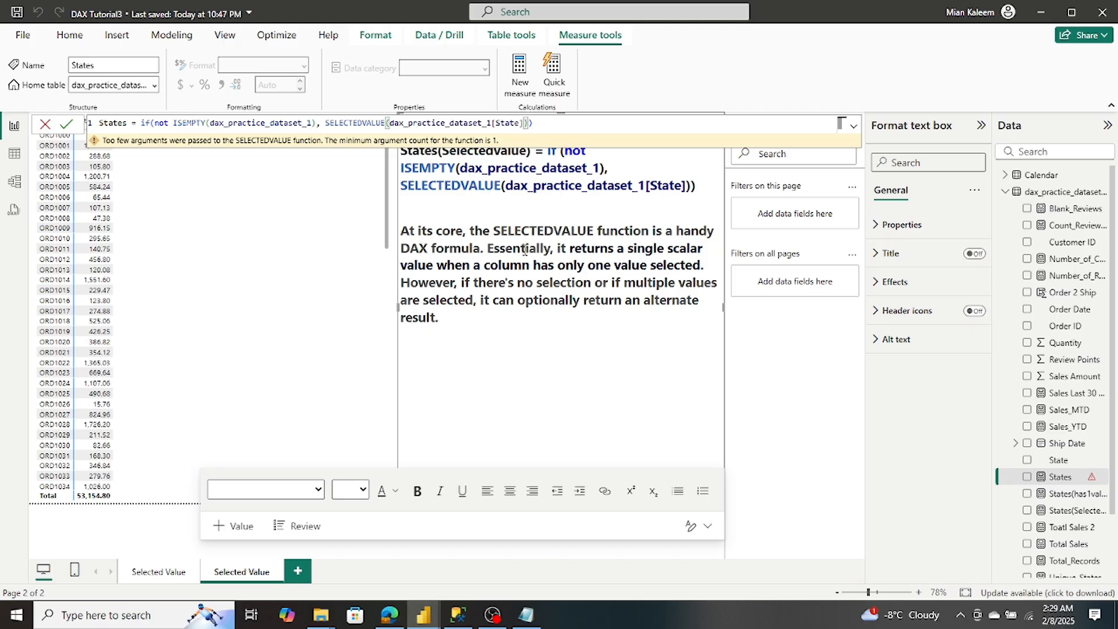
left_click(67, 124)
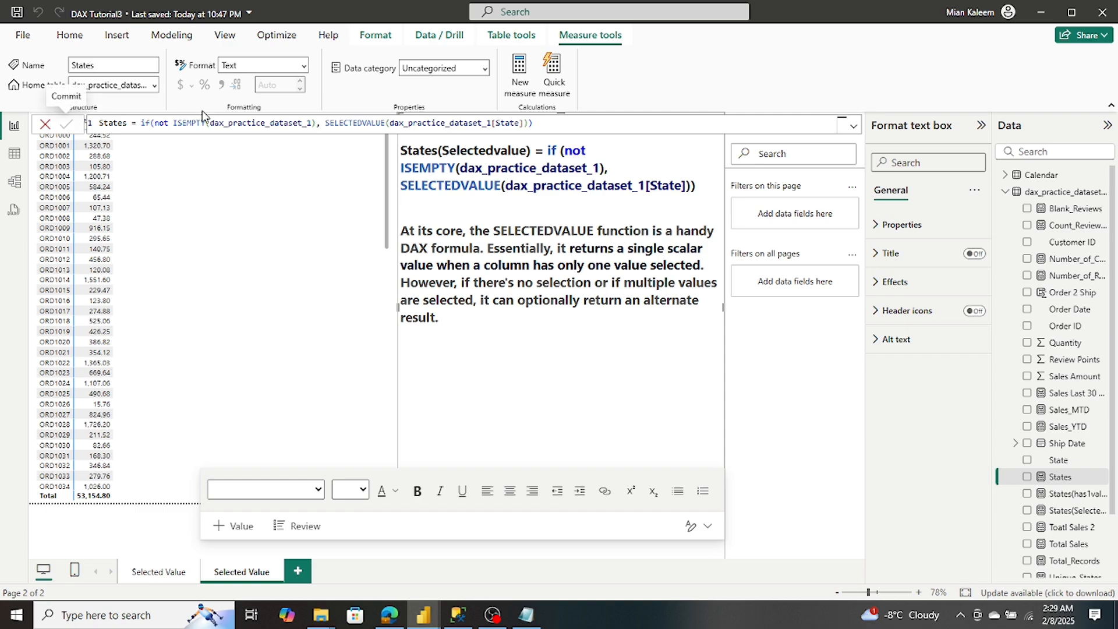
Close the formula editor and add the States measure to the Order ID and Total Sales matrix.
left_click(44, 125)
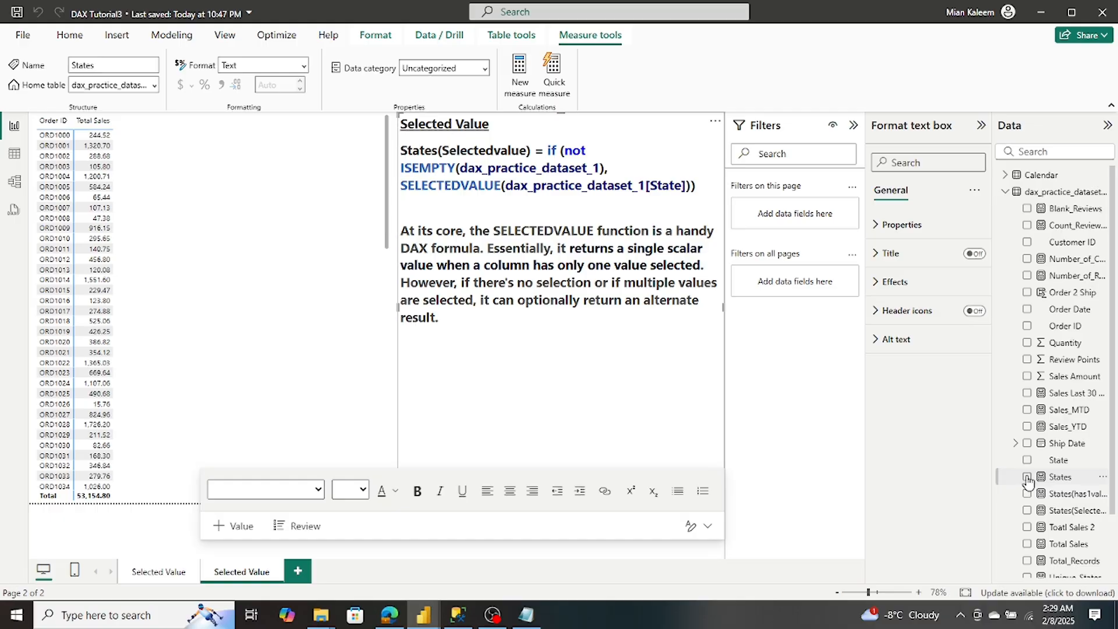
left_click(352, 390)
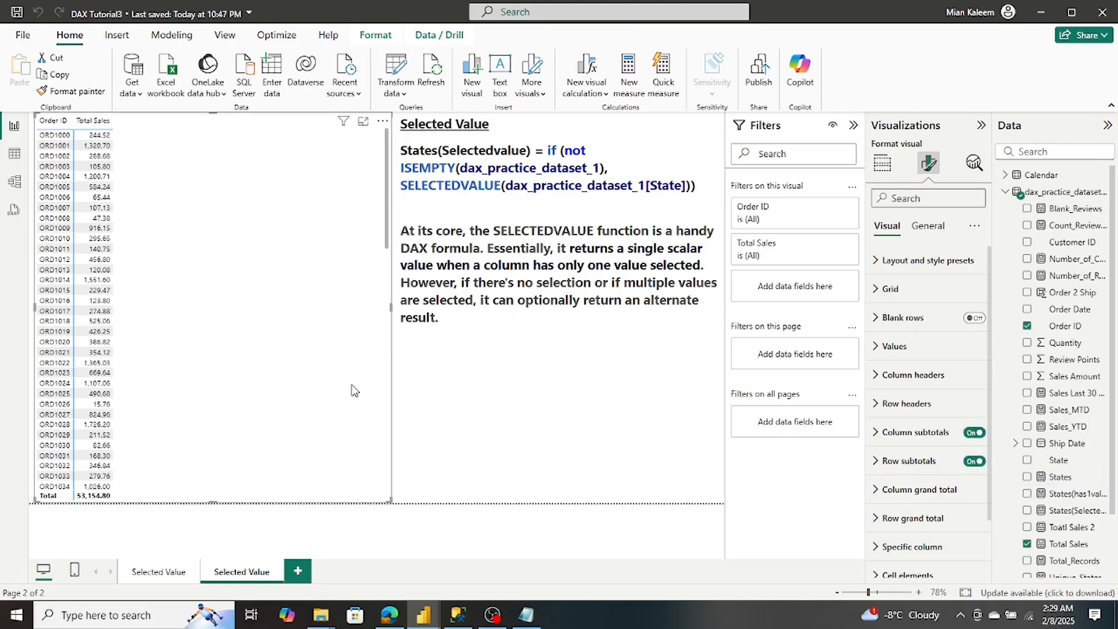
left_click(1027, 477)
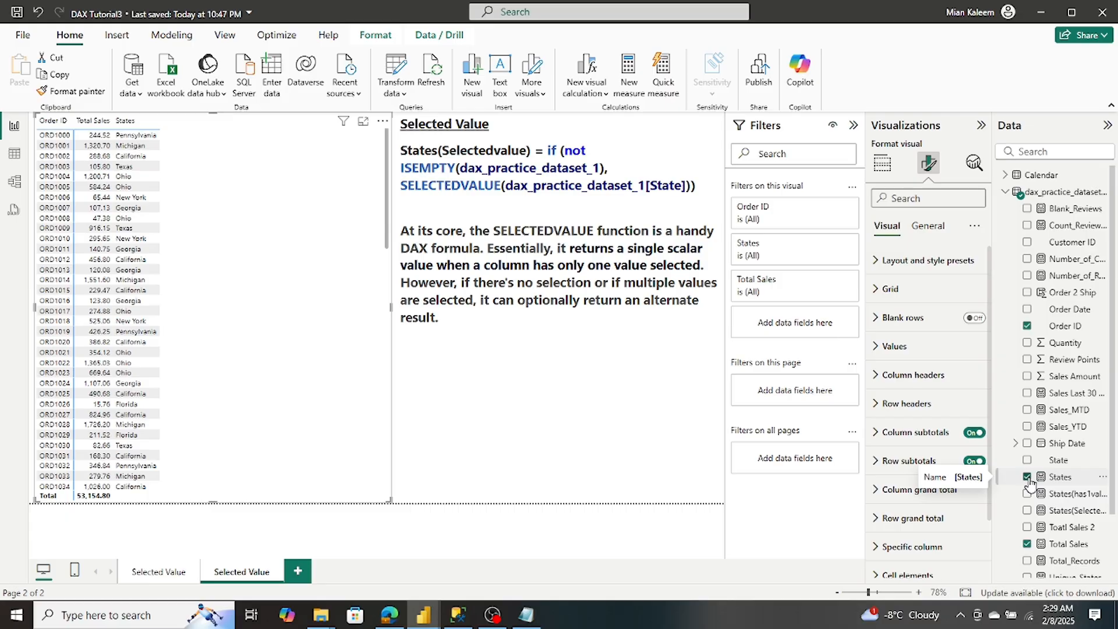
Review the States measure's formula and the State column against the matrix's state values, and reselect the matrix.
left_click(1062, 479)
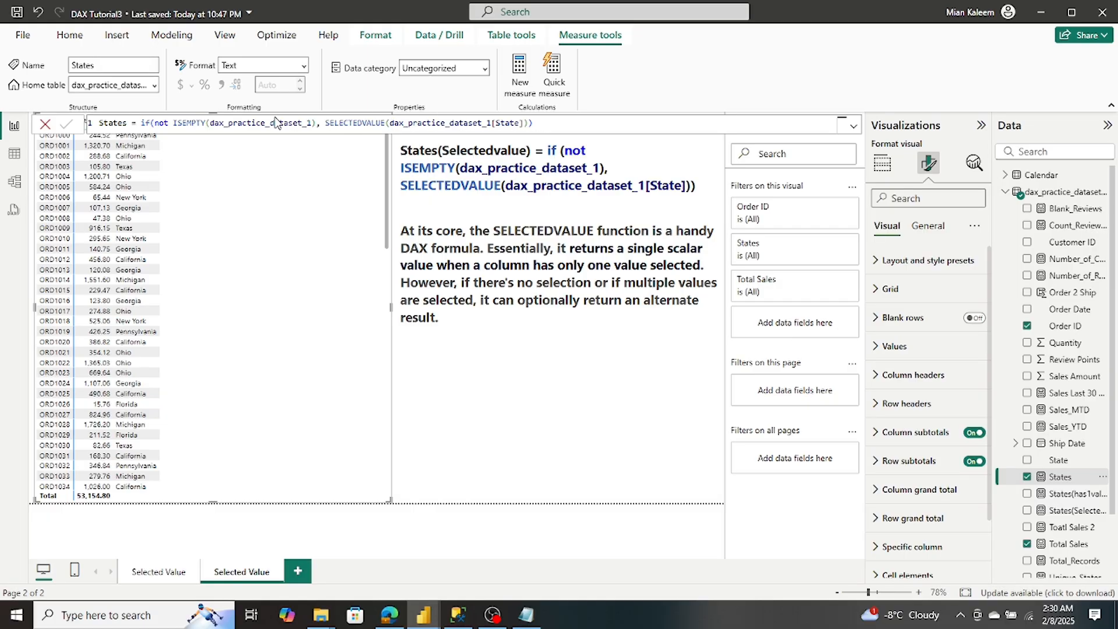
left_click(481, 354)
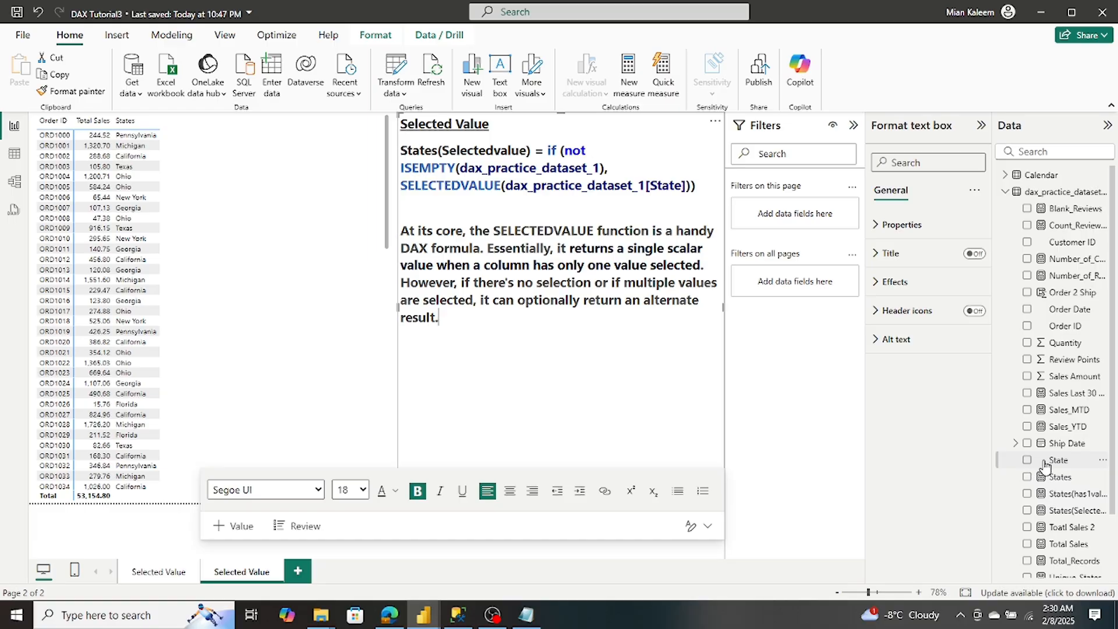
mouse_move(1054, 461)
left_mouse_down()
mouse_move(1034, 457)
mouse_move(1070, 456)
left_mouse_up()
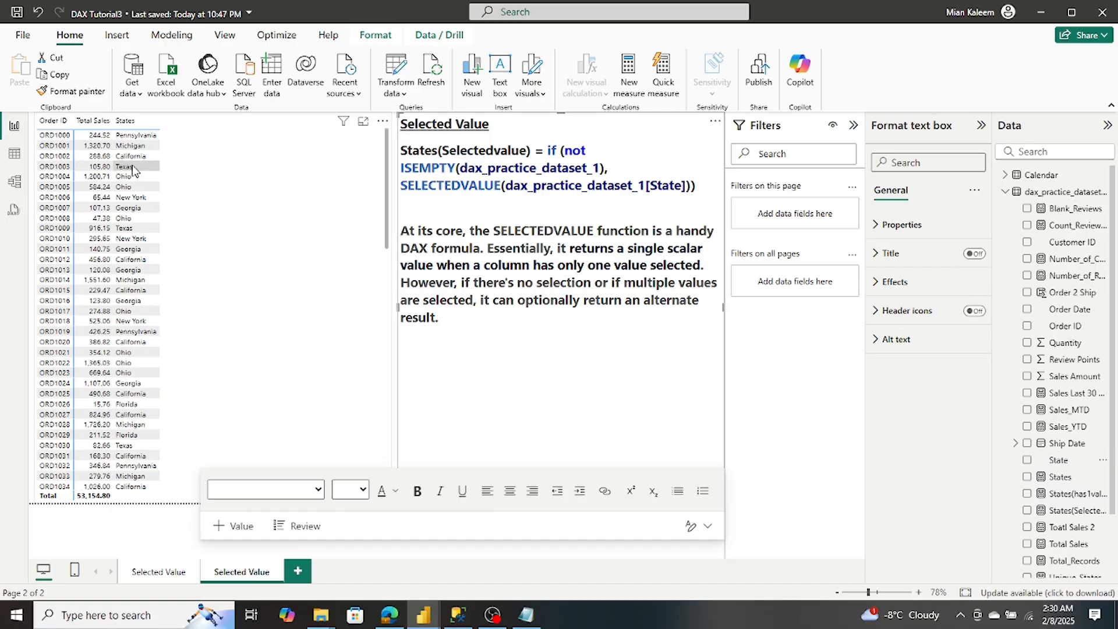
left_click(206, 159)
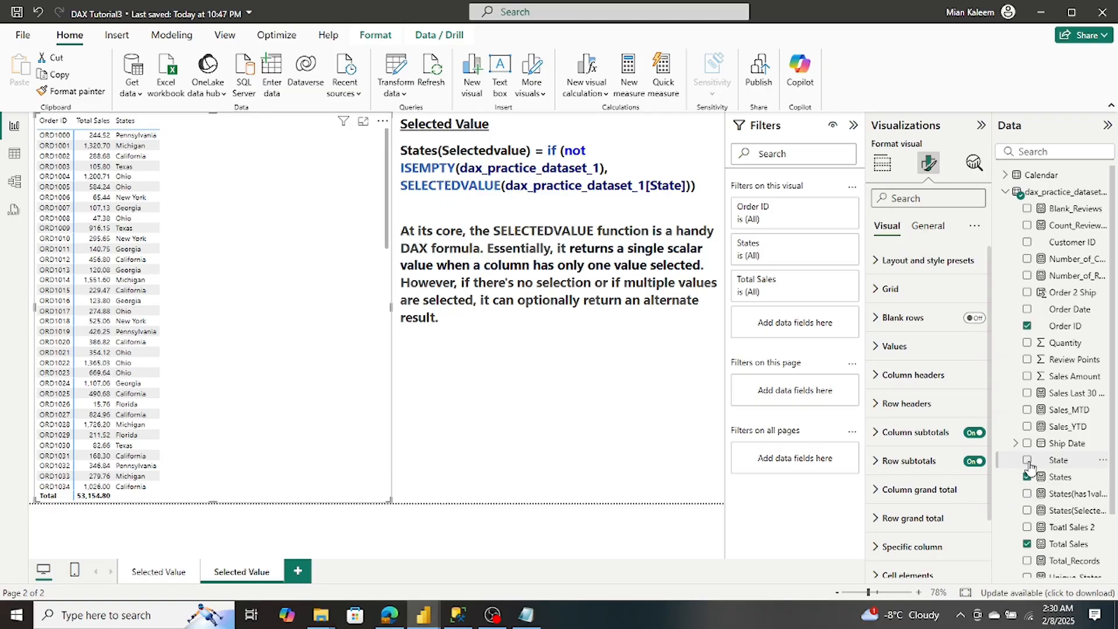
Add the State field to the matrix rows beneath Order ID.
left_click_drag(1093, 468, 1048, 282)
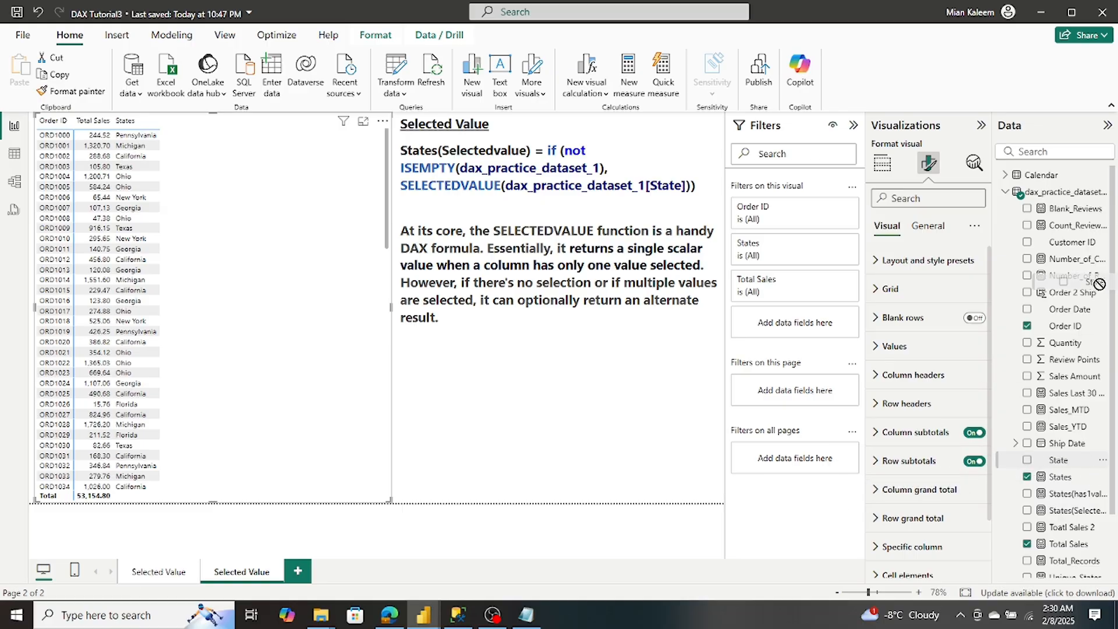
left_click(883, 166)
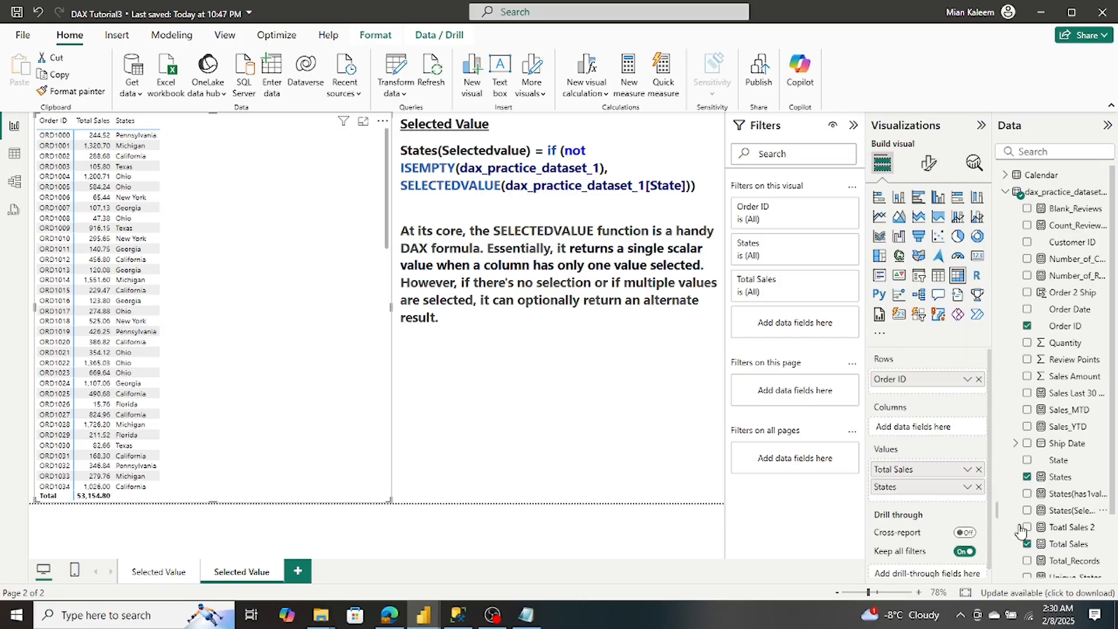
mouse_move(1053, 464)
left_mouse_down()
mouse_move(946, 412)
mouse_move(1066, 461)
mouse_move(967, 425)
mouse_move(918, 382)
mouse_move(922, 395)
left_mouse_up()
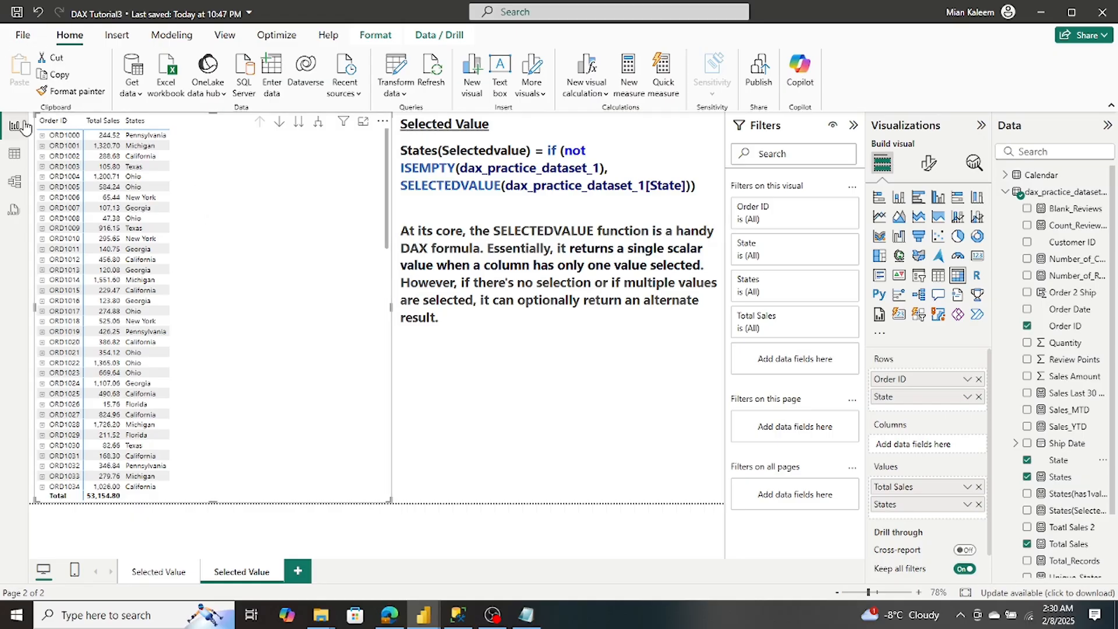
Expand order ORD1000 to check its state row, collapse it again, and remove the State field from the matrix.
left_click(41, 136)
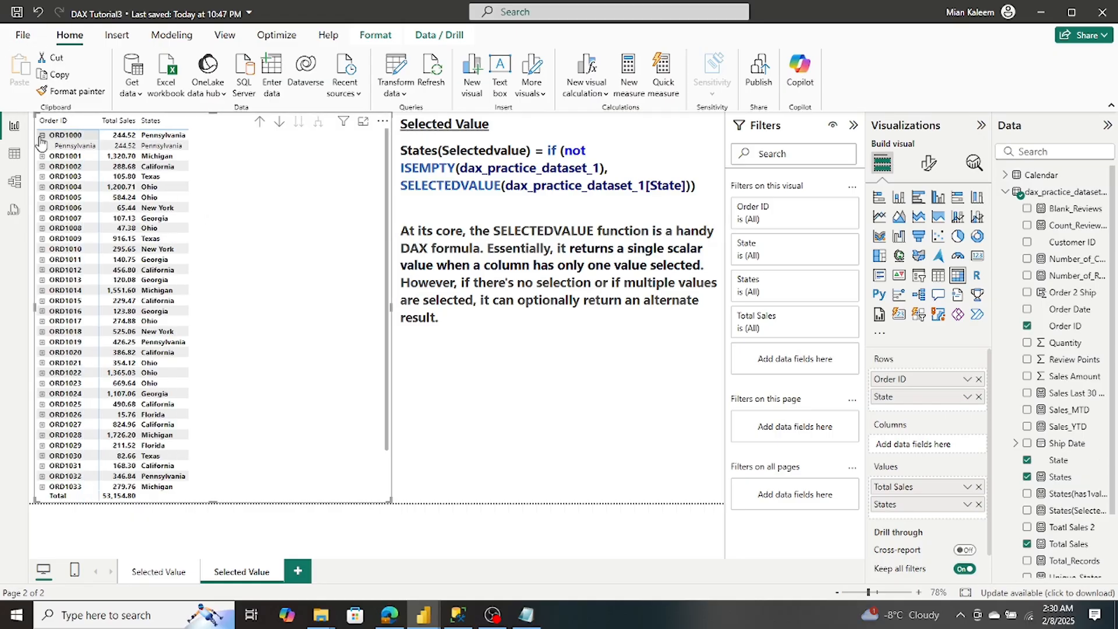
left_click(41, 139)
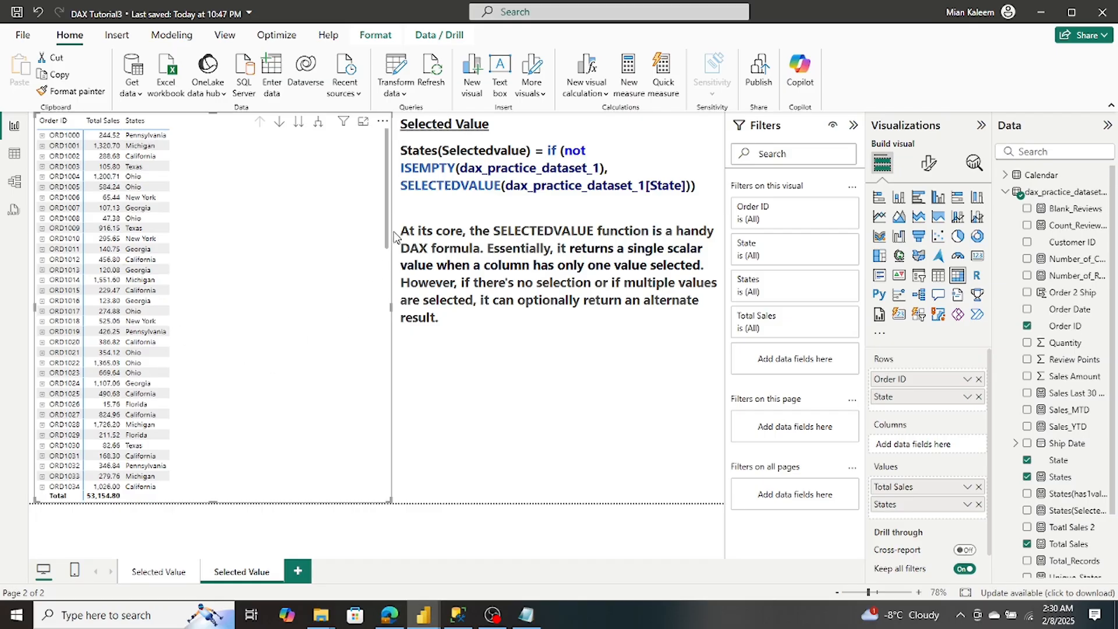
left_click(1027, 460)
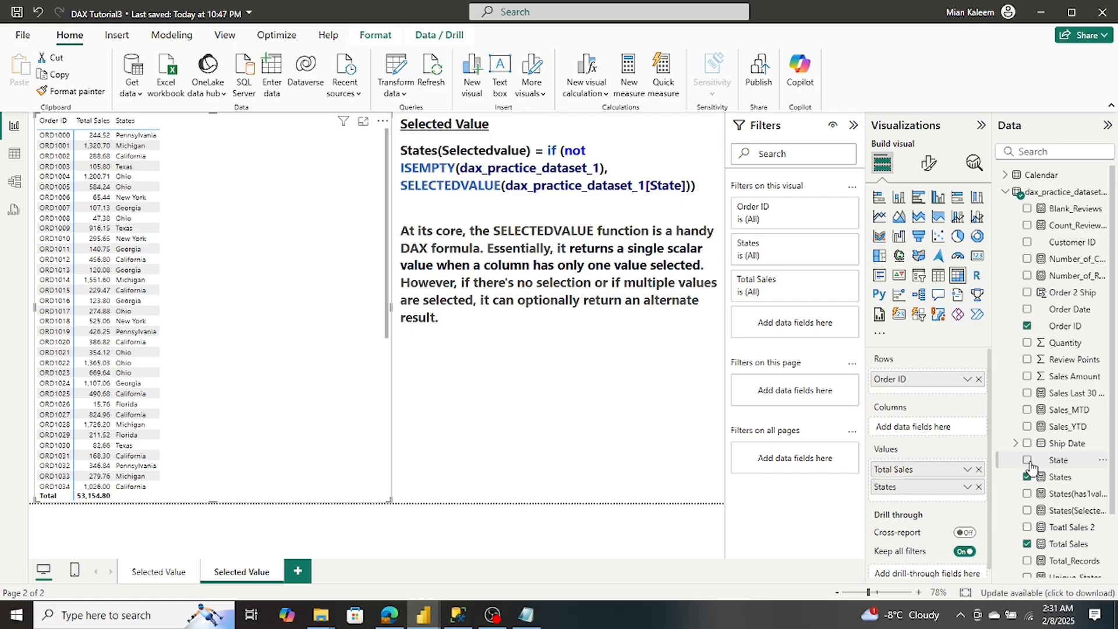